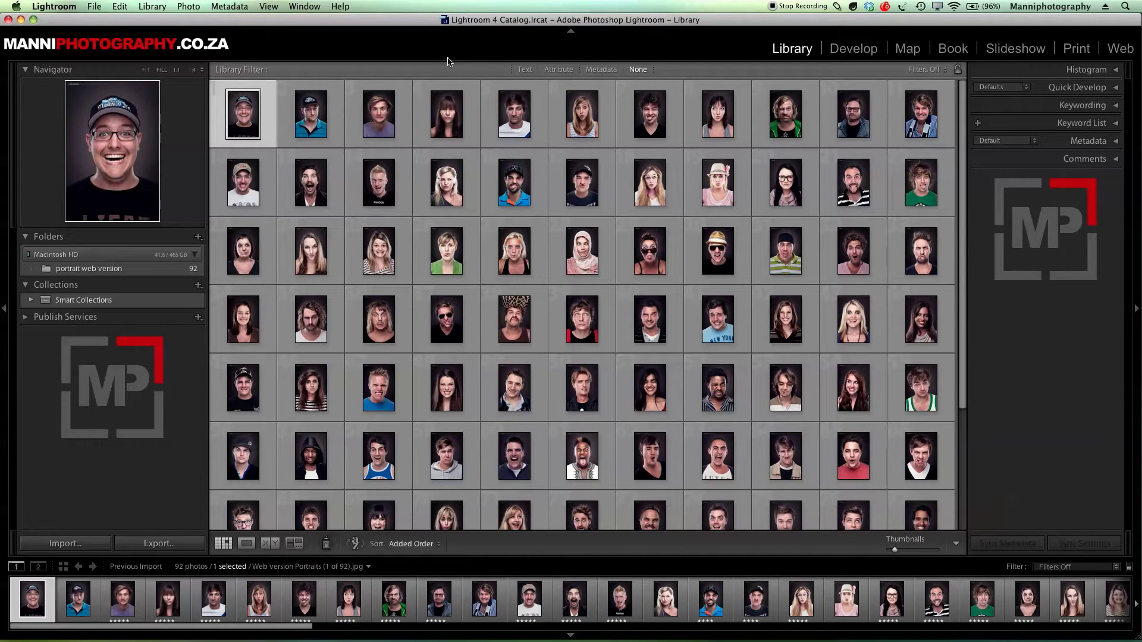
# Switch the Library portrait grid to full-screen mode without the window title bar.
pyautogui.press('f')
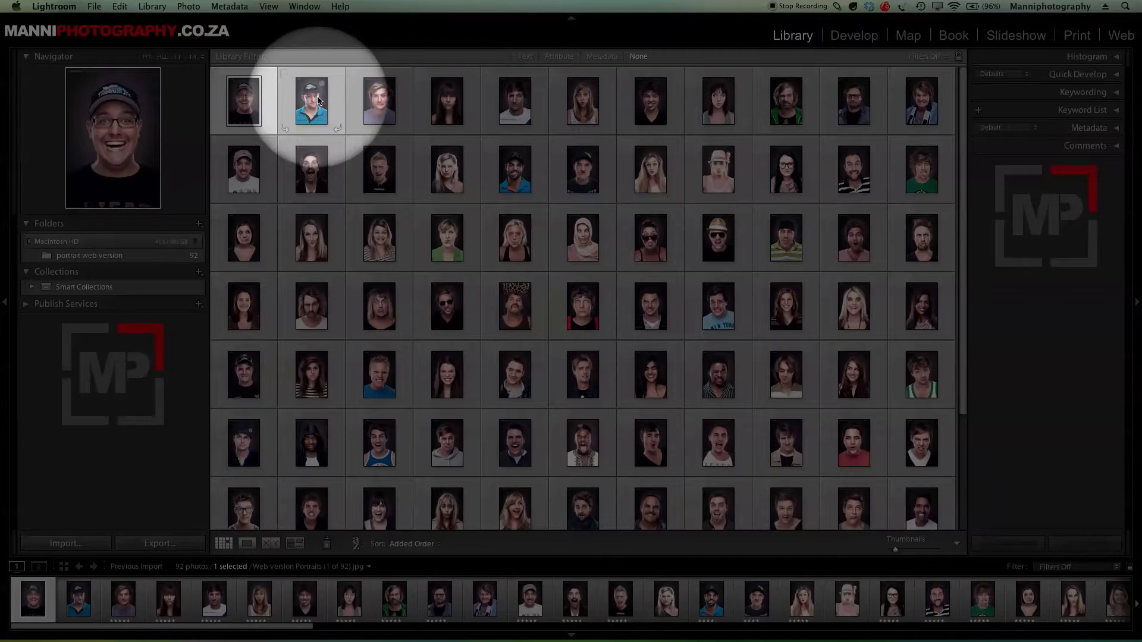
pyautogui.click(66, 7)
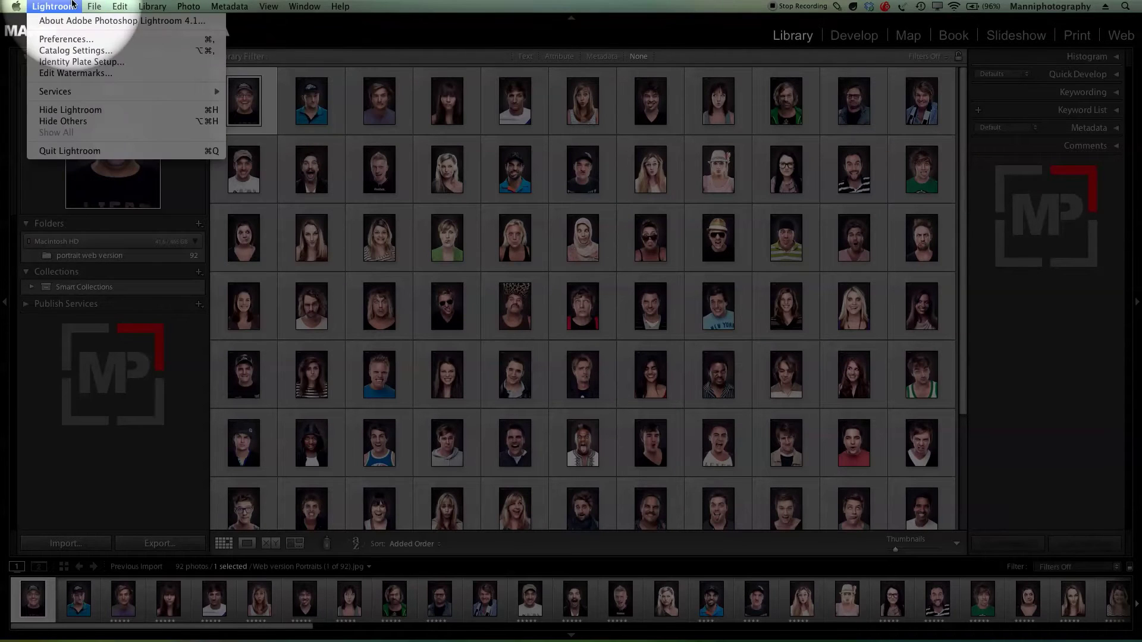
# Open the Watermark Editor from the Lightroom menu, showing the default copyright watermark at lower left.
pyautogui.click(91, 77)
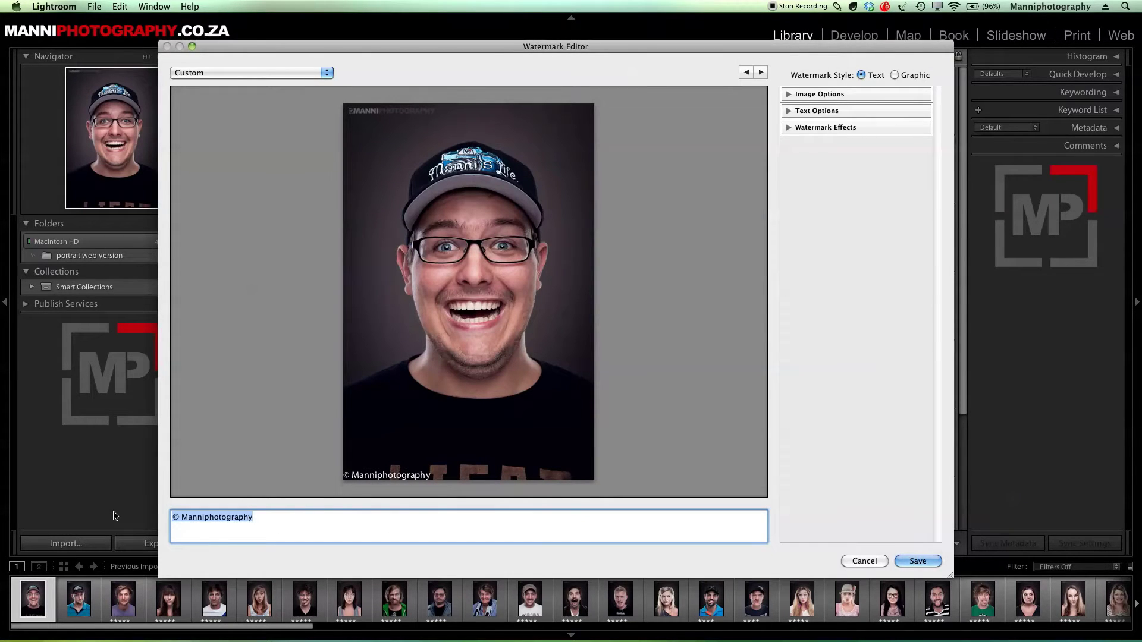
# Change the watermark text to 'Manni' and enlarge it across the portrait's lower part.
pyautogui.write('Manni')
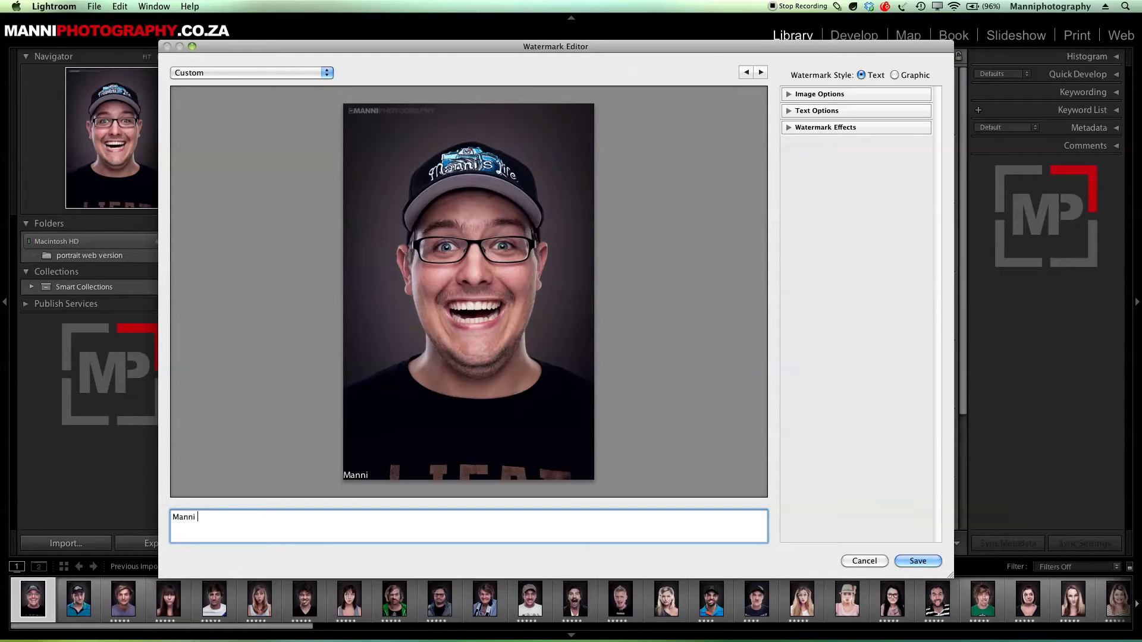
pyautogui.press('super+a')
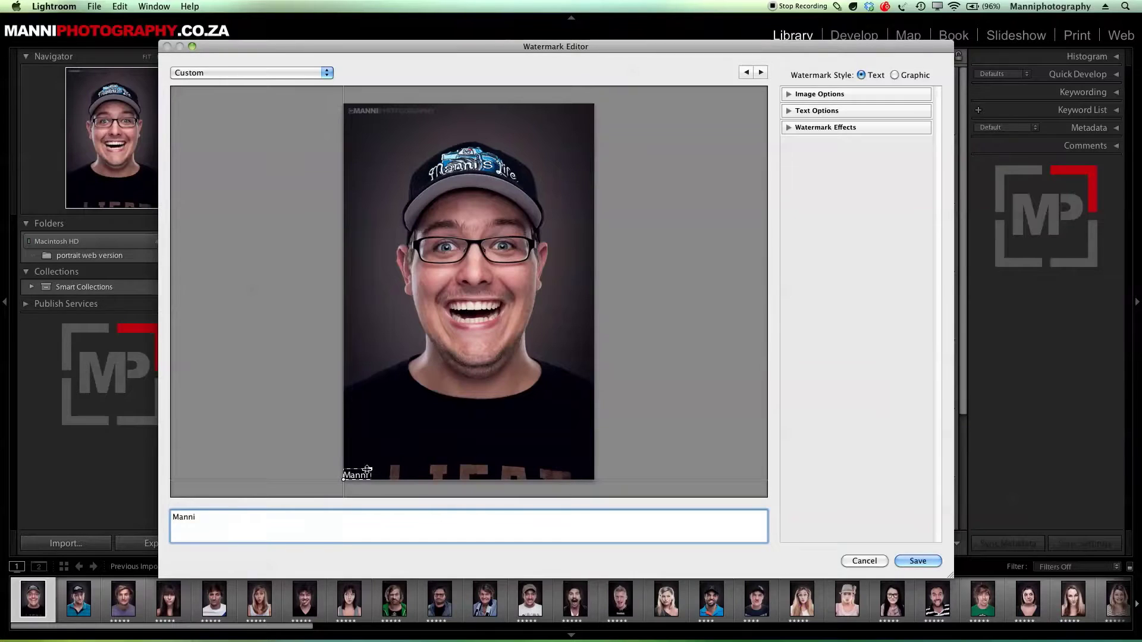
pyautogui.moveTo(371, 472); pyautogui.dragTo(493, 426)
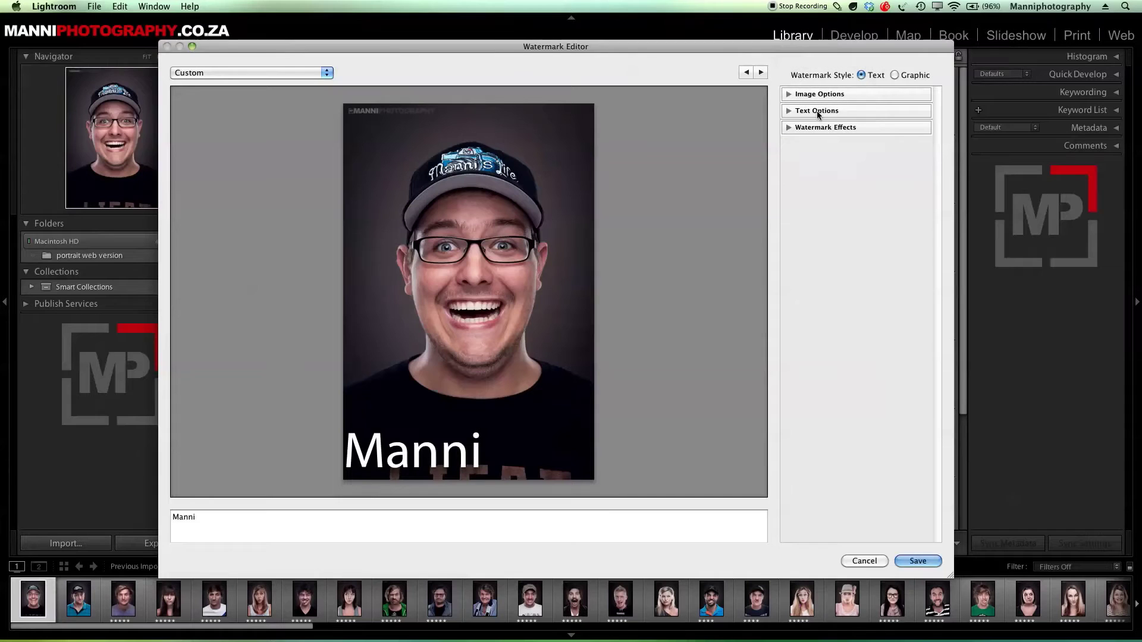
pyautogui.click(791, 94)
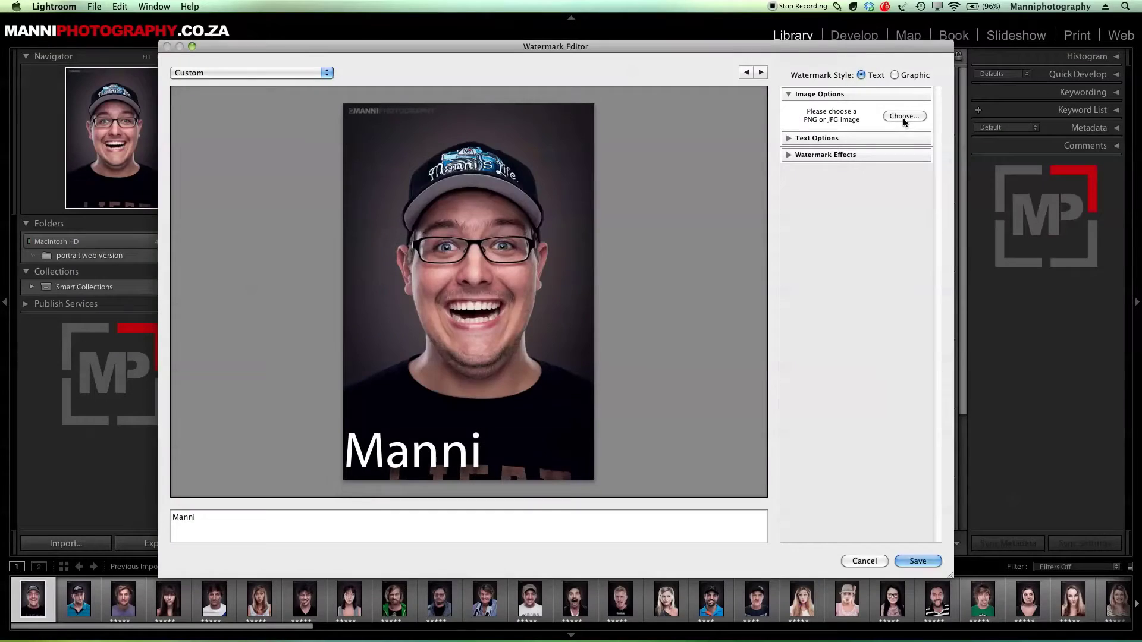
pyautogui.click(901, 116)
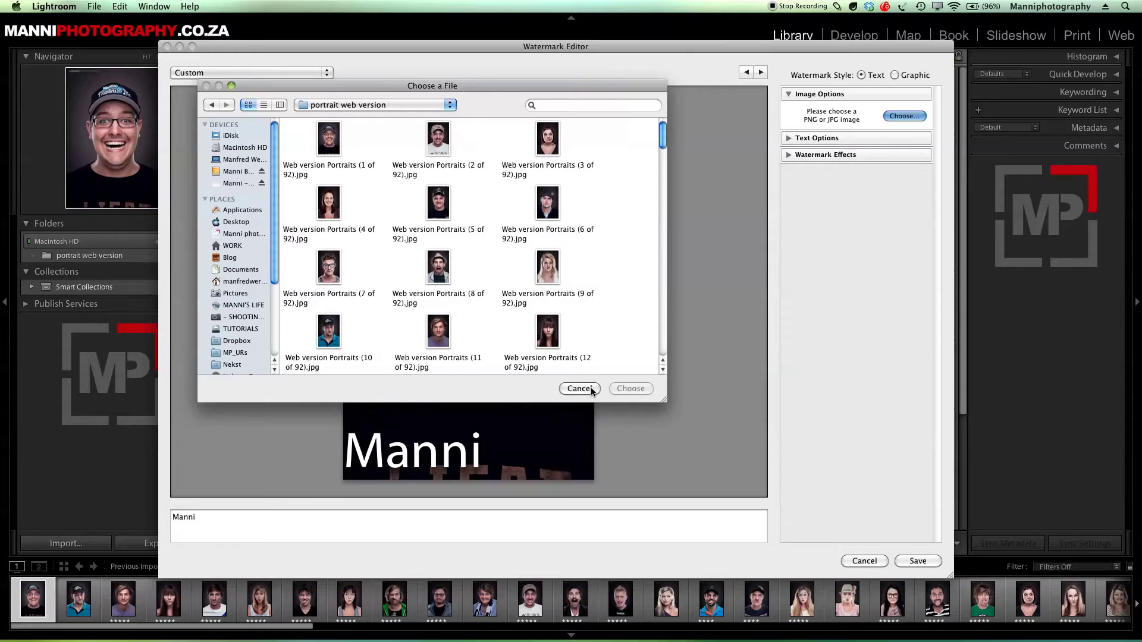
pyautogui.click(585, 387)
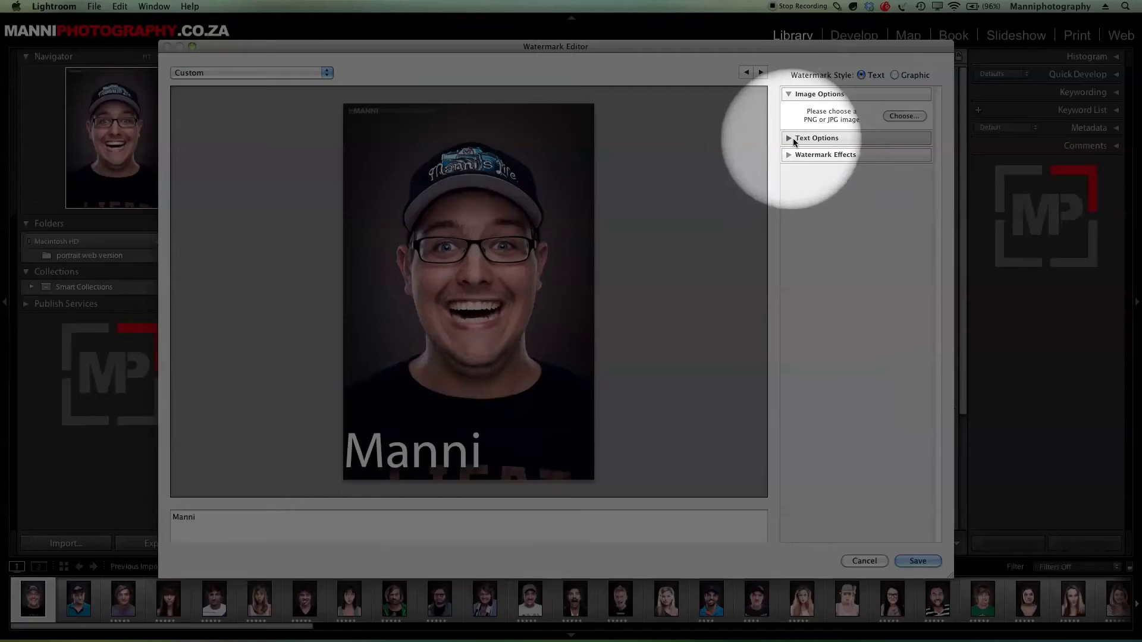
# Change the watermark text font from Myriad Web Pro to Arial.
pyautogui.click(794, 140)
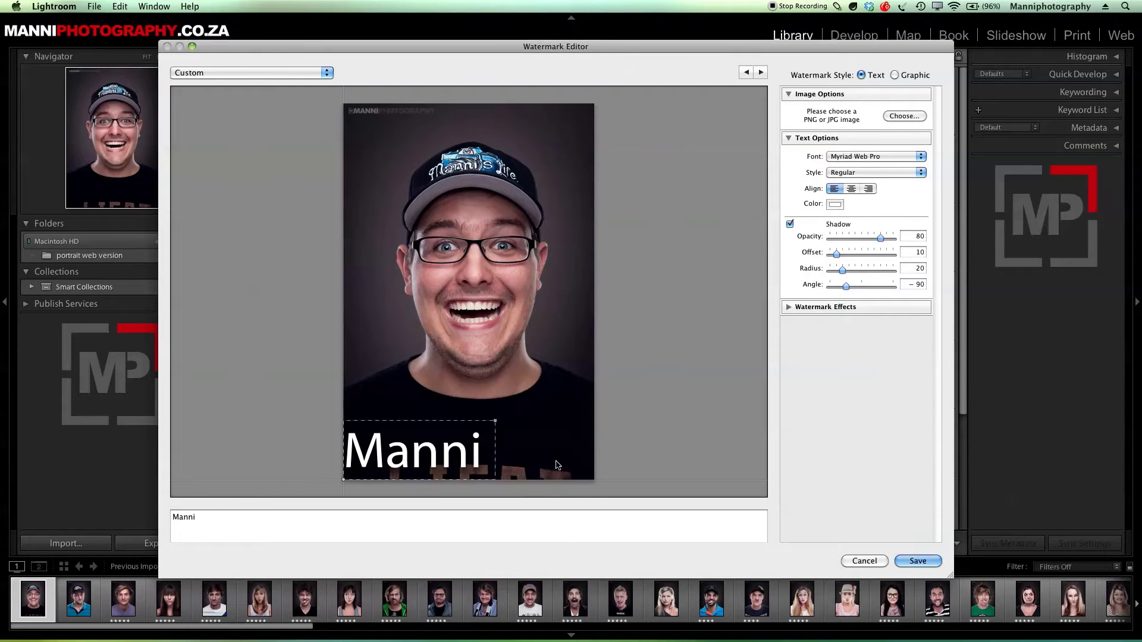
pyautogui.moveTo(445, 441)
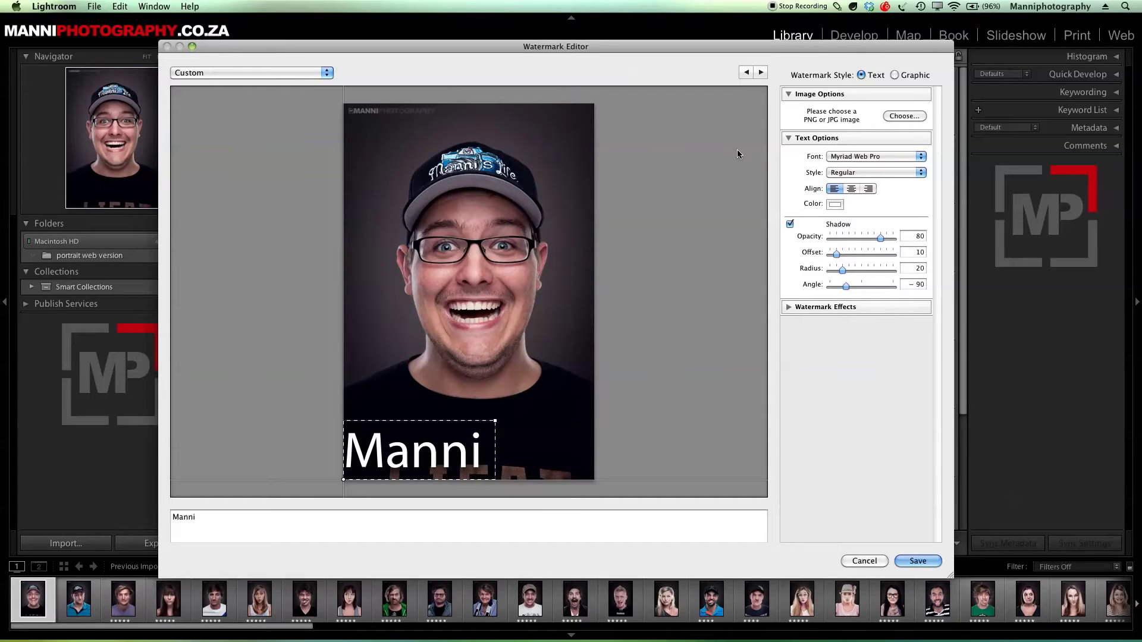
pyautogui.click(865, 158)
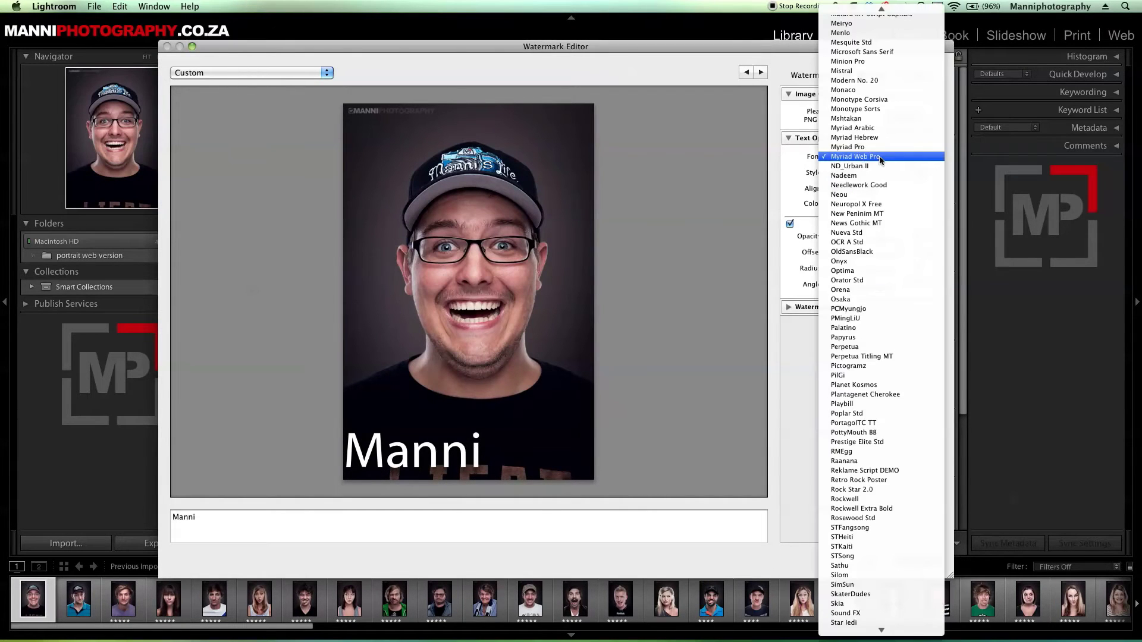
pyautogui.moveTo(854, 6)
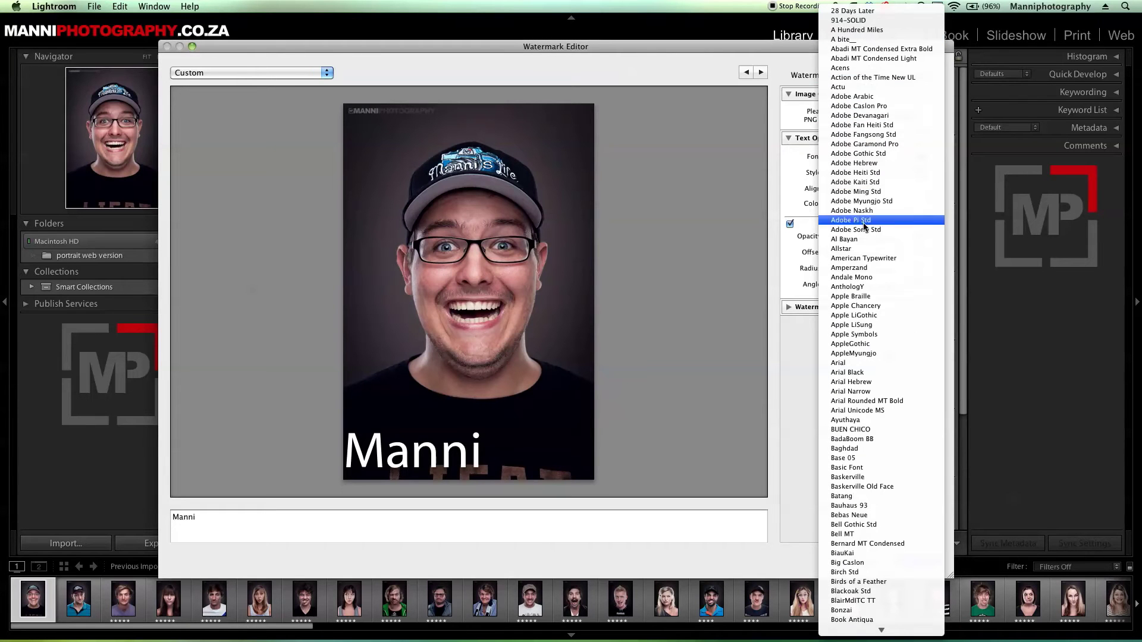
pyautogui.click(845, 363)
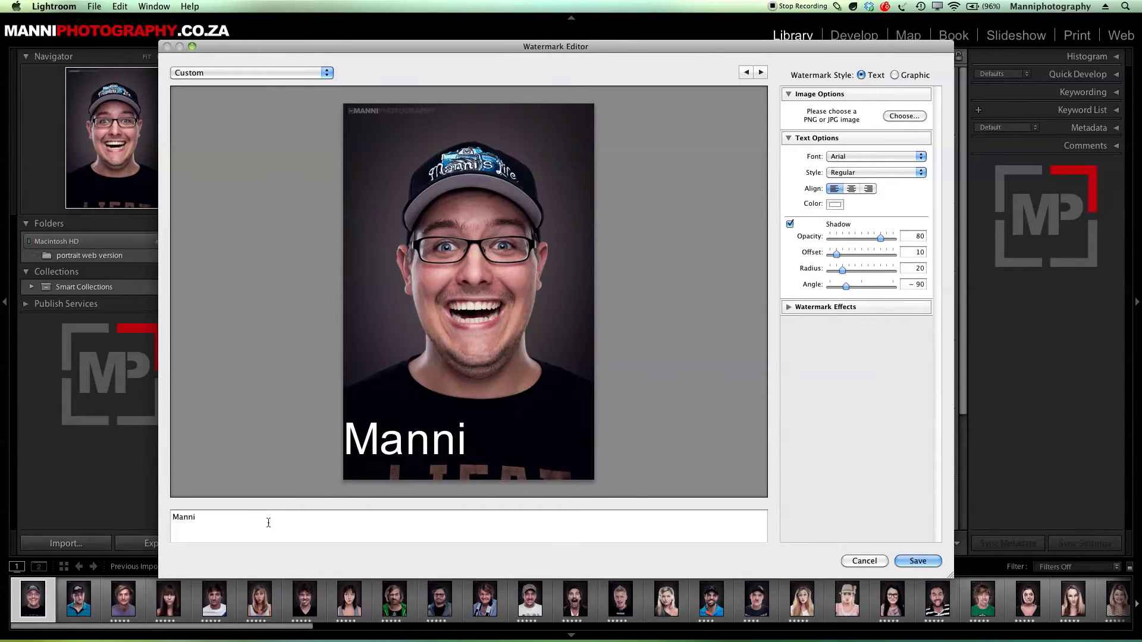
# Retype the watermark as 'MANNIPHOTO' and shrink it to fit the portrait's width.
pyautogui.click(270, 513)
pyautogui.press('BackSpace')
pyautogui.write('MANNI')
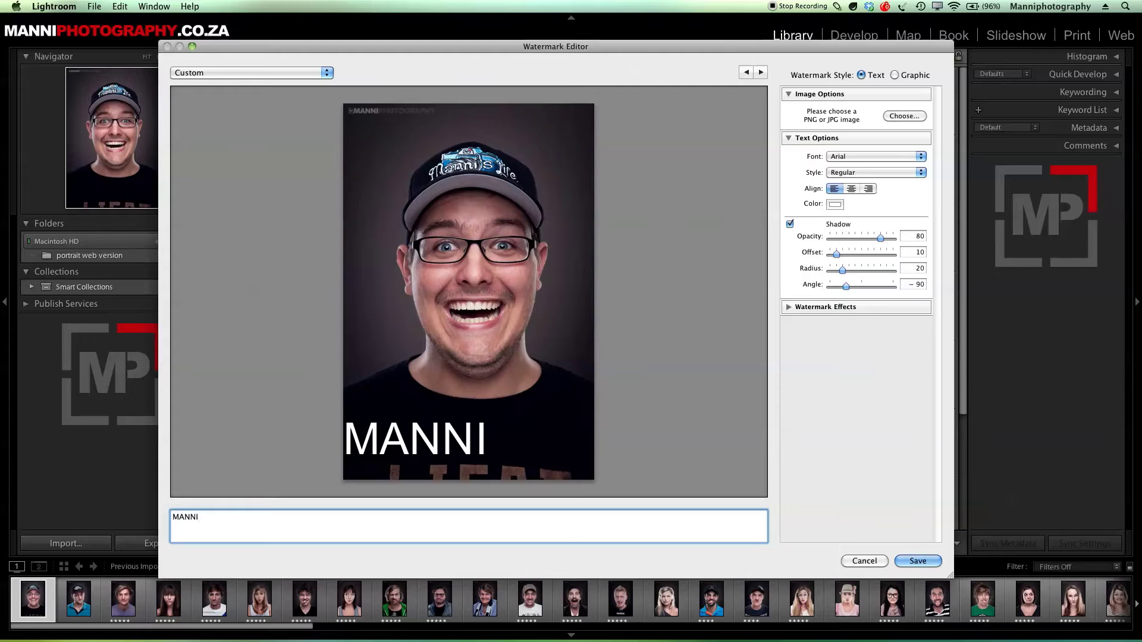
pyautogui.write('PHOTO')
pyautogui.press('super+a')
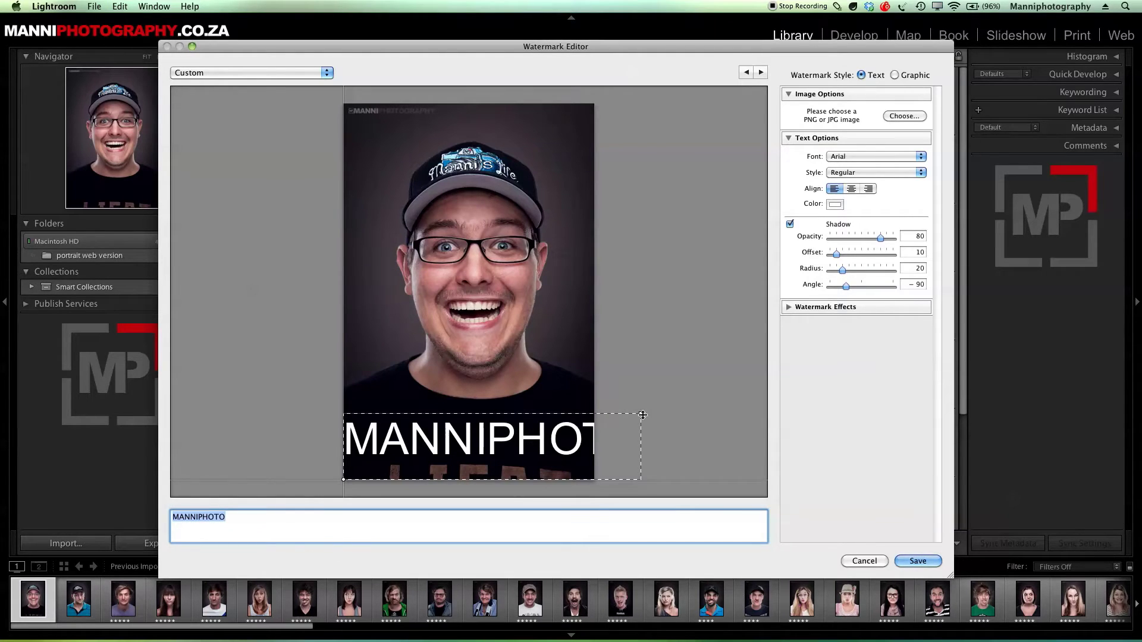
pyautogui.moveTo(642, 414); pyautogui.dragTo(612, 431)
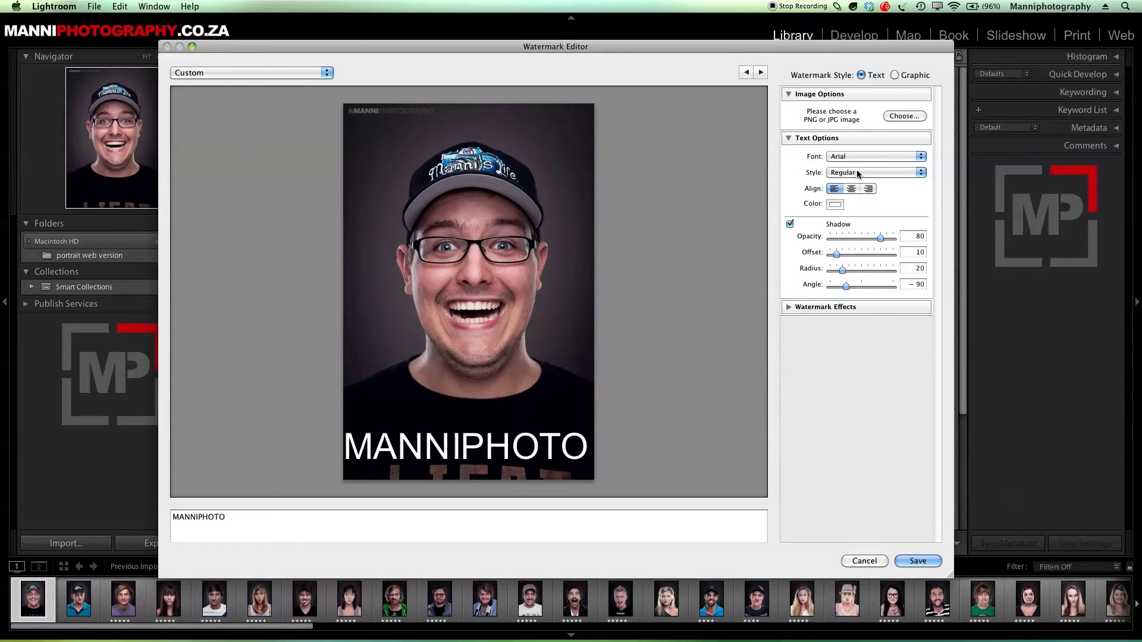
# Keep Regular style and left alignment, and set the shadow to opacity 89, angle -78.
pyautogui.click(860, 172)
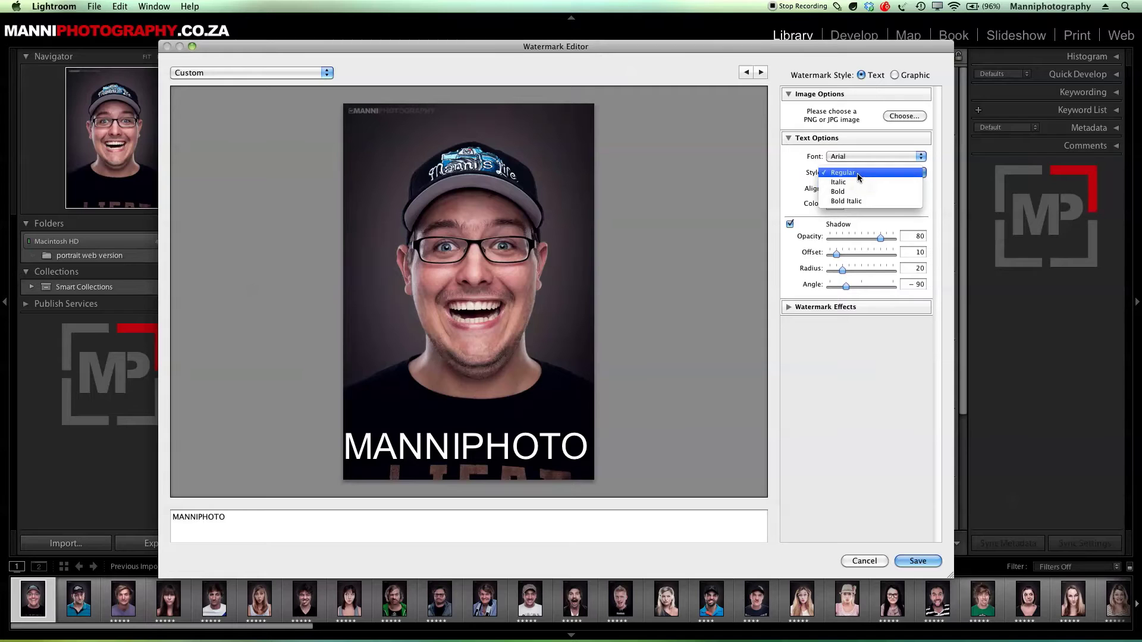
pyautogui.click(861, 172)
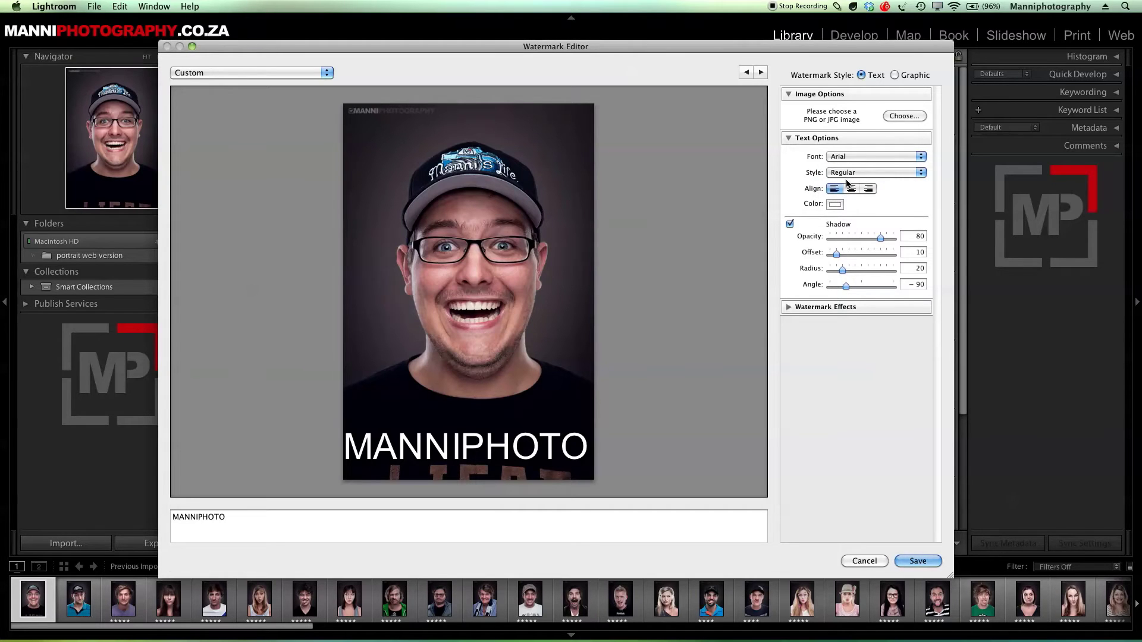
pyautogui.click(850, 190)
pyautogui.click(834, 189)
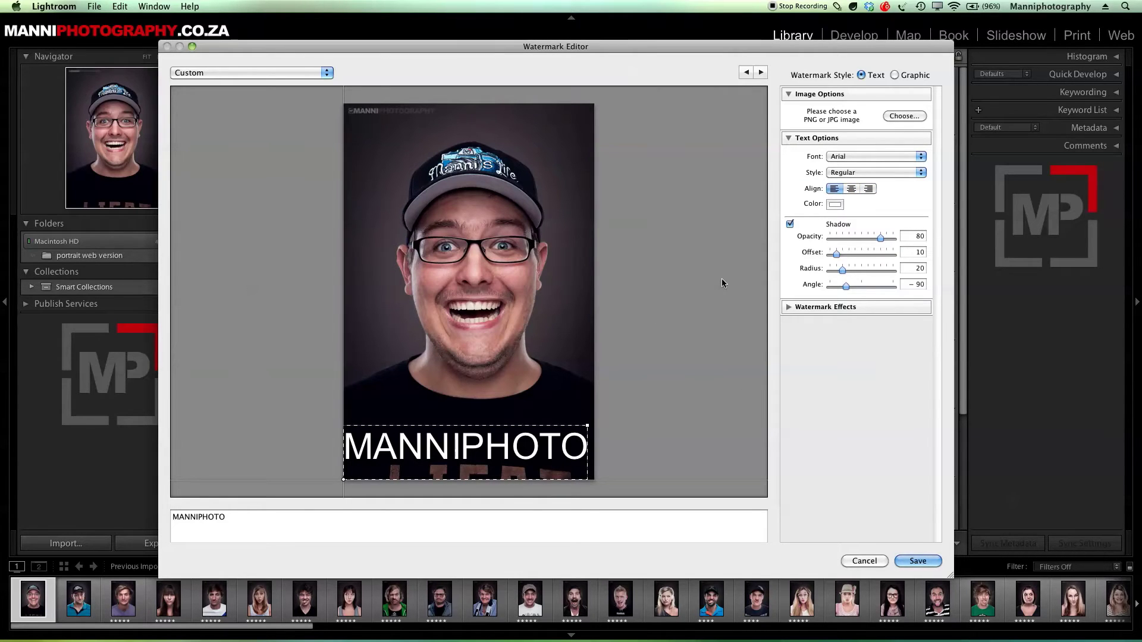
pyautogui.click(835, 204)
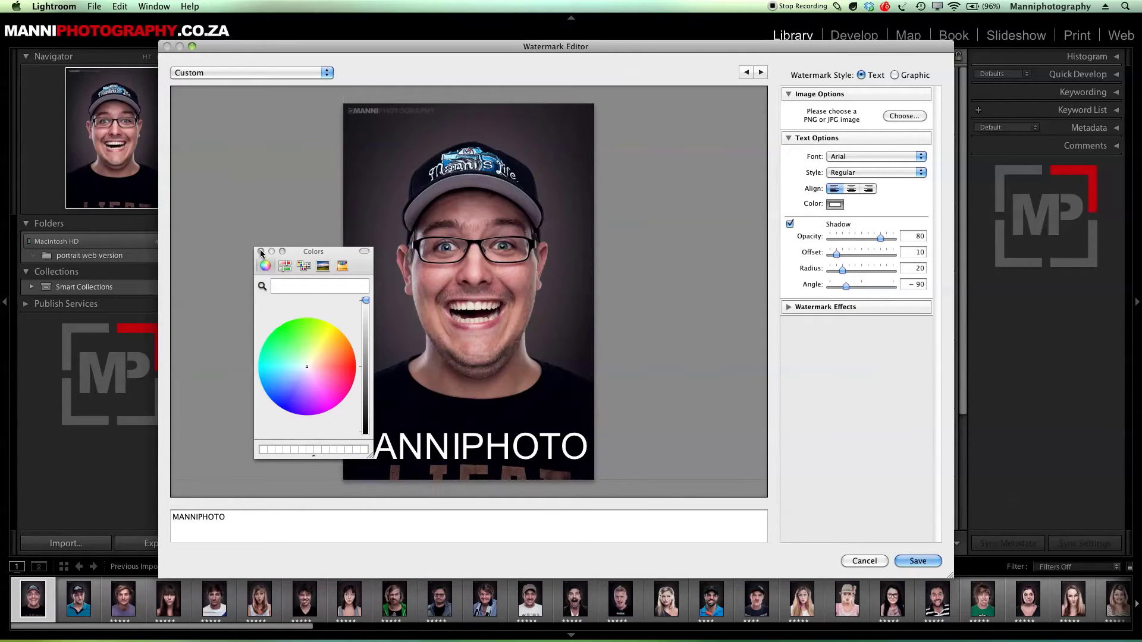
pyautogui.press('super+w')
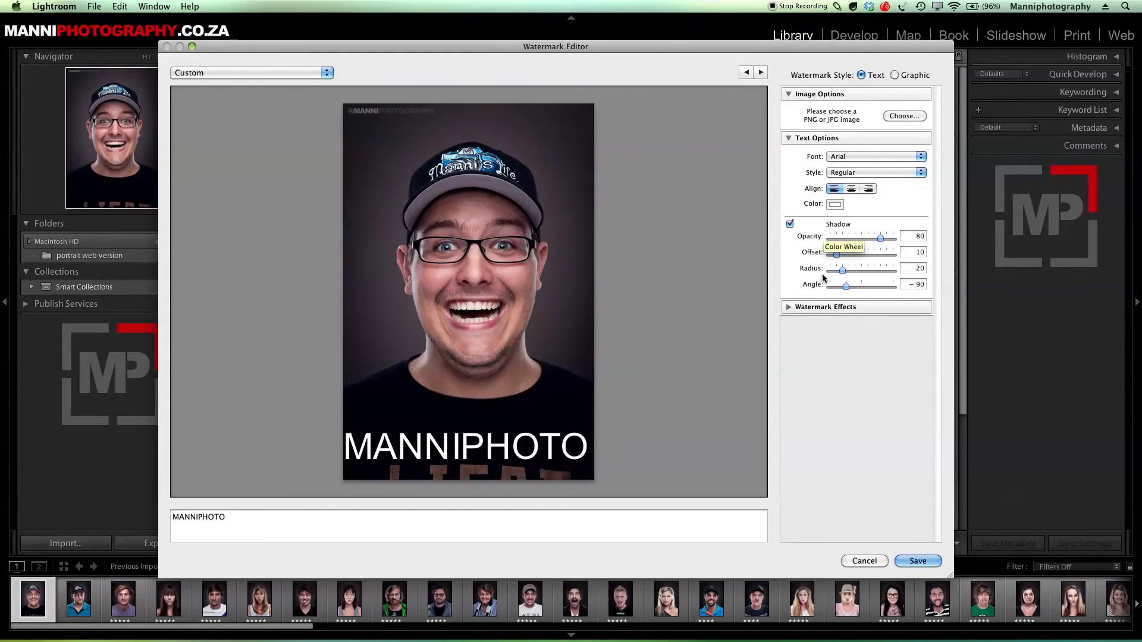
pyautogui.click(847, 287)
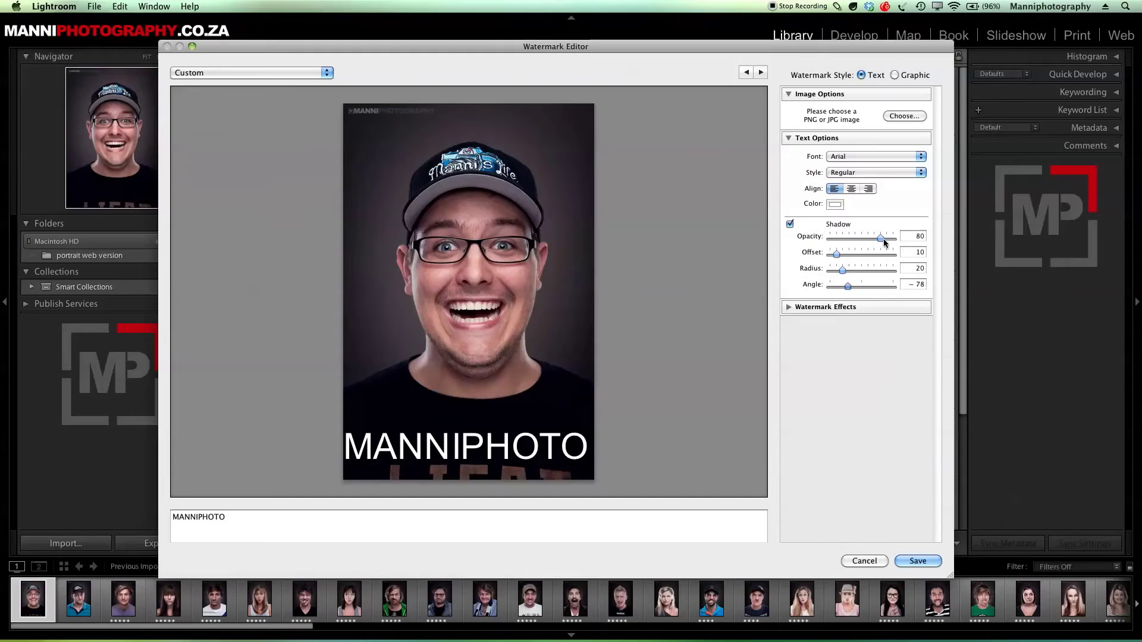
# Anchor the watermark at the image centre and soften the shadow: opacity 60, offset 7, radius 32, angle -10.
pyautogui.moveTo(516, 376)
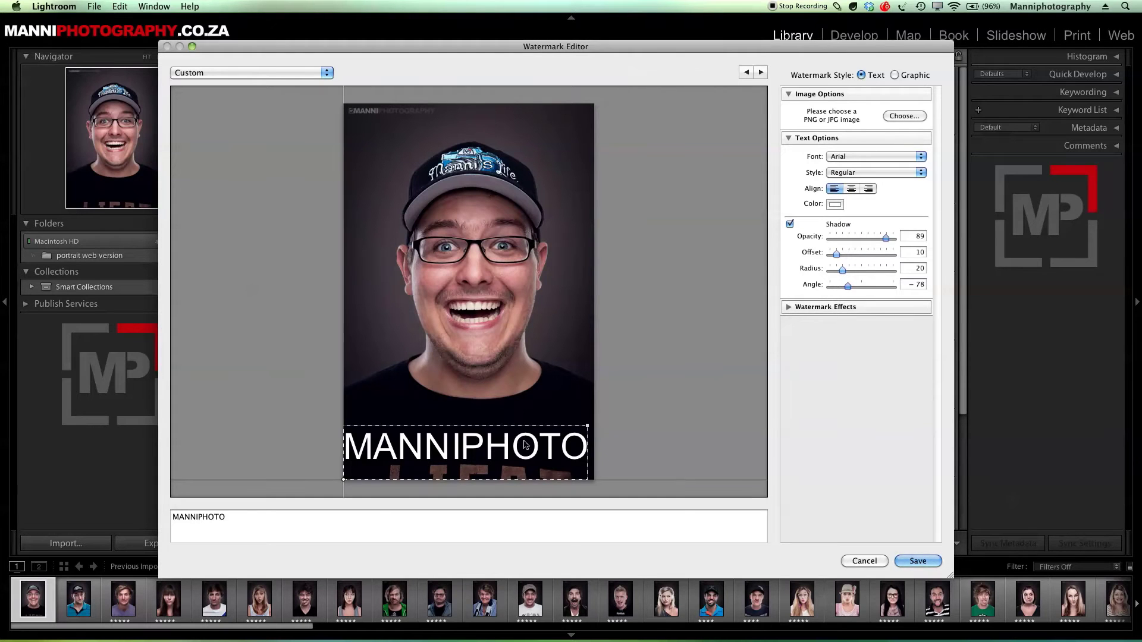
pyautogui.click(791, 308)
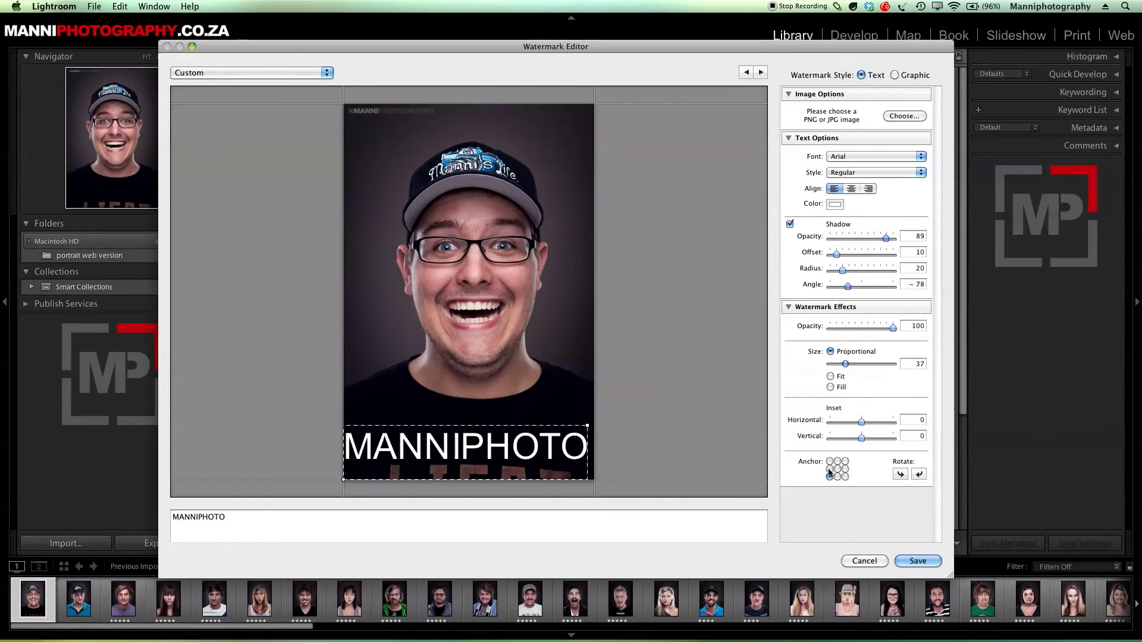
pyautogui.click(837, 468)
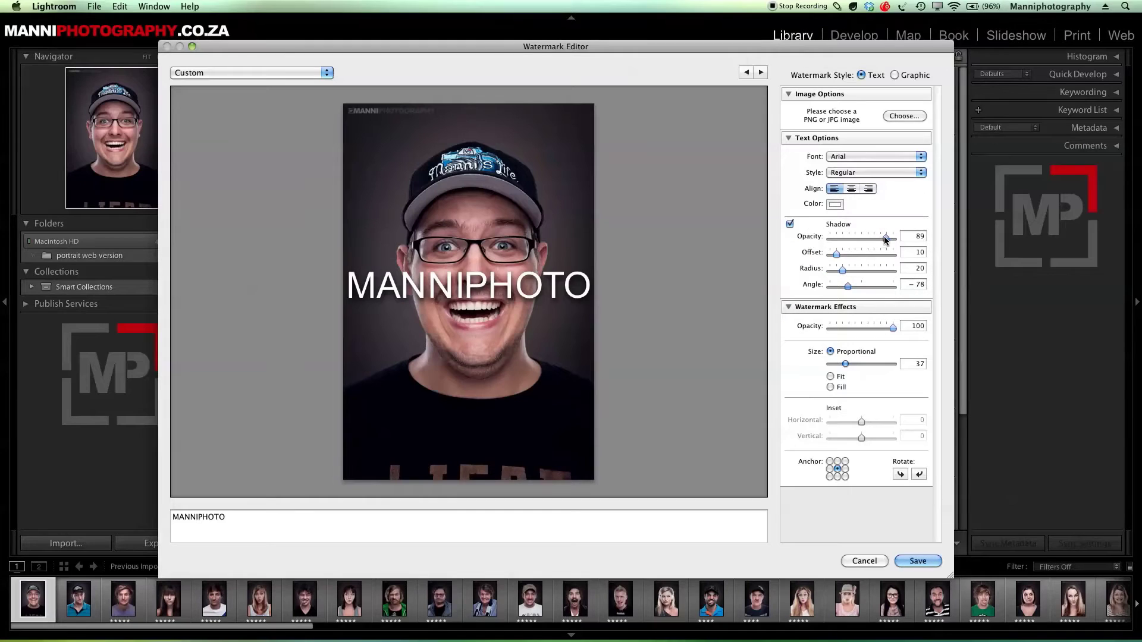
pyautogui.moveTo(885, 237); pyautogui.dragTo(859, 282)
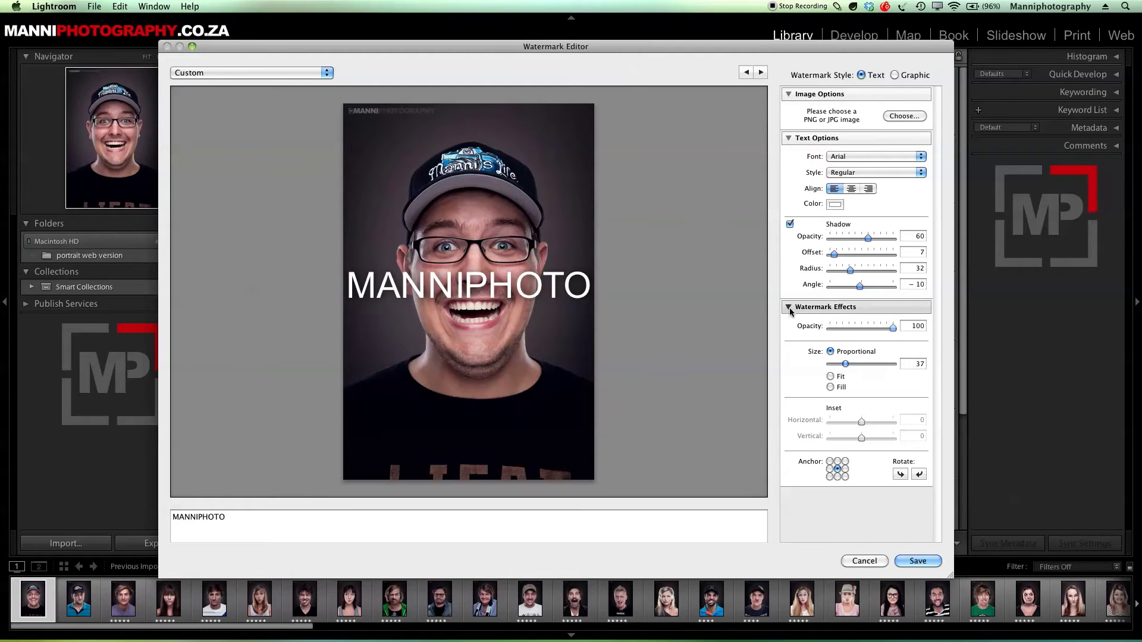
# Set the watermark effects to opacity 19 and proportional size 20.
pyautogui.click(790, 137)
pyautogui.click(818, 94)
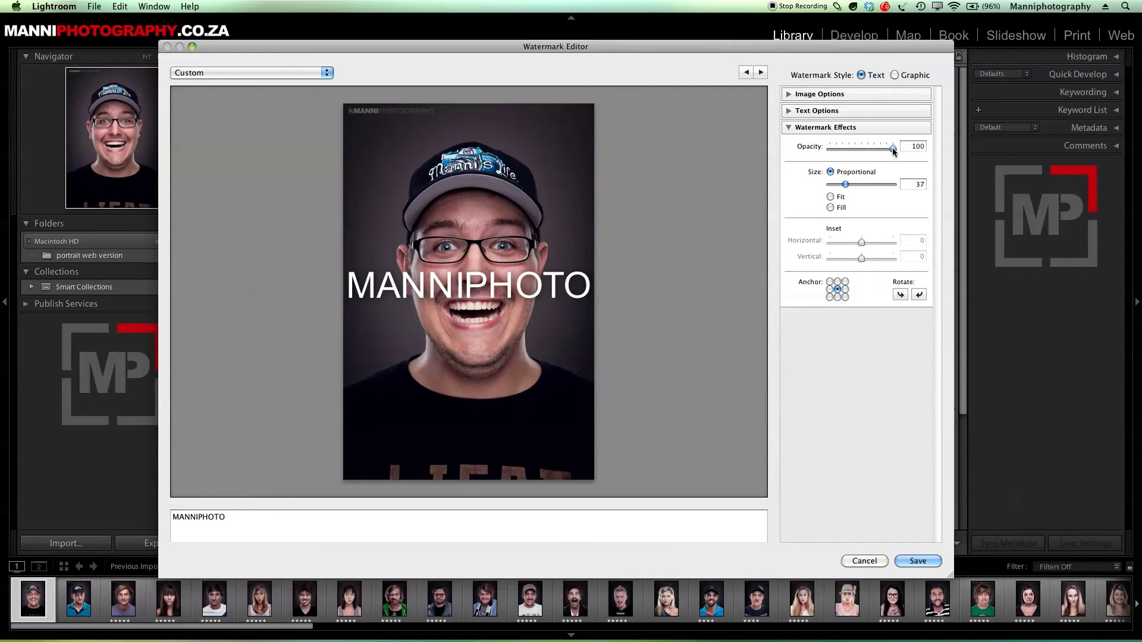
pyautogui.moveTo(892, 151); pyautogui.dragTo(841, 157)
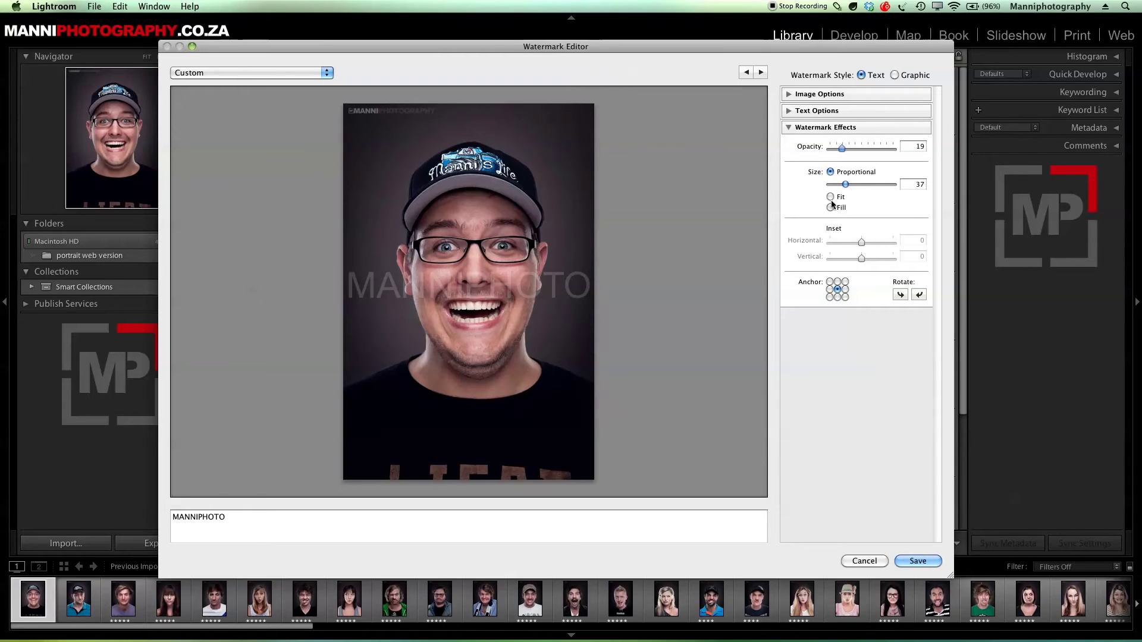
pyautogui.moveTo(586, 272)
pyautogui.moveTo(847, 188); pyautogui.dragTo(838, 186)
pyautogui.moveTo(481, 280)
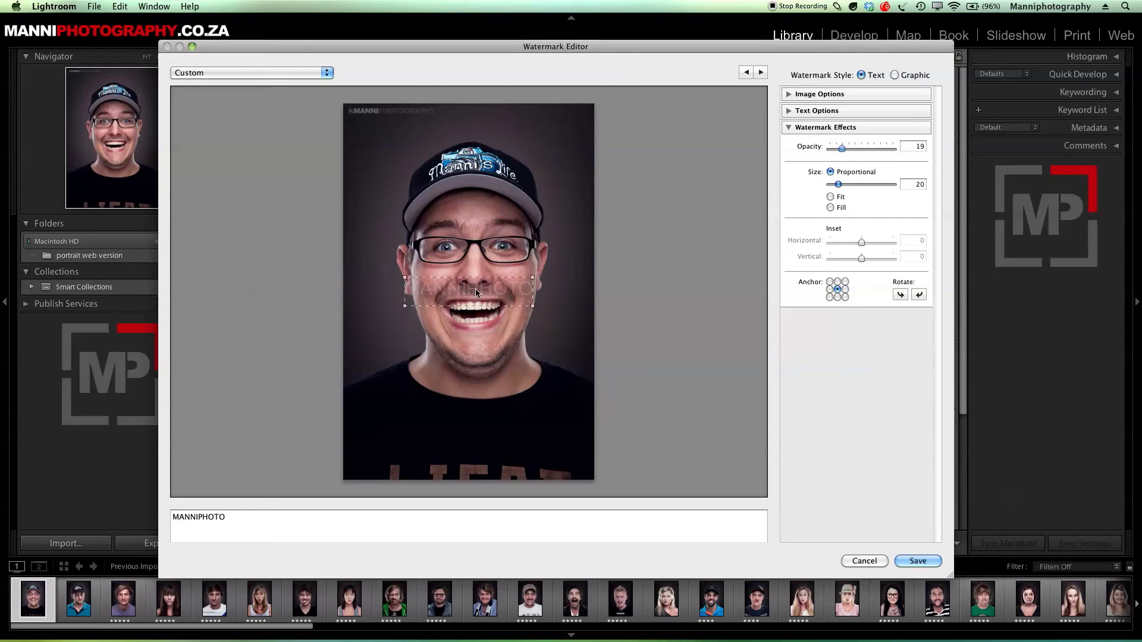
# Anchor the faint watermark at the top-right corner, rotated back to upright.
pyautogui.click(845, 282)
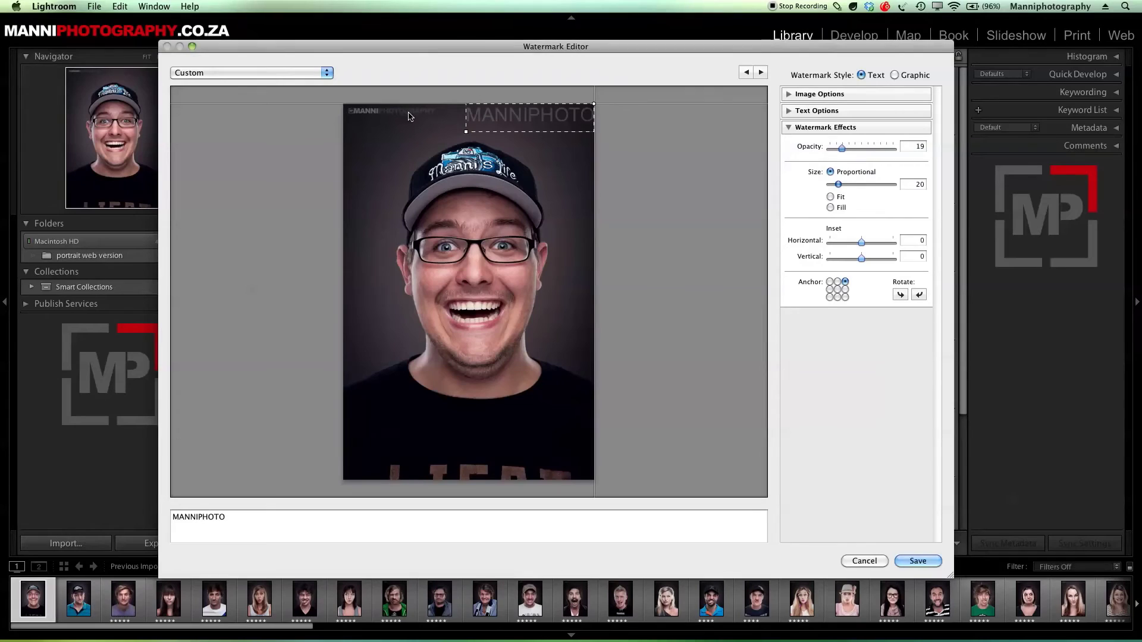
pyautogui.click(830, 282)
pyautogui.click(846, 283)
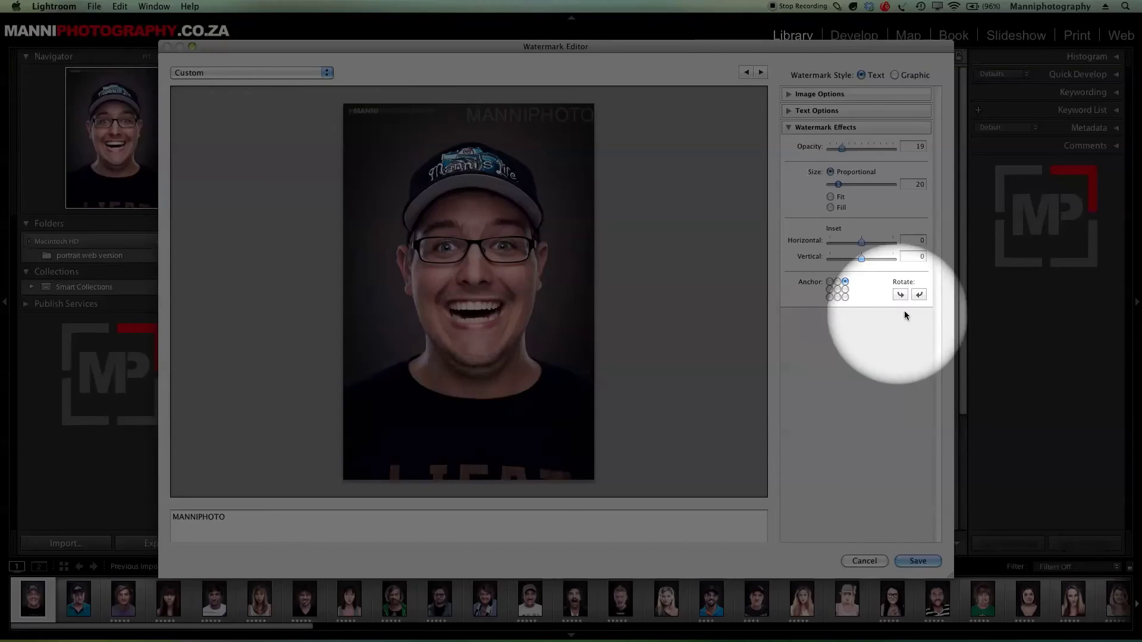
pyautogui.click(900, 295)
pyautogui.click(901, 294)
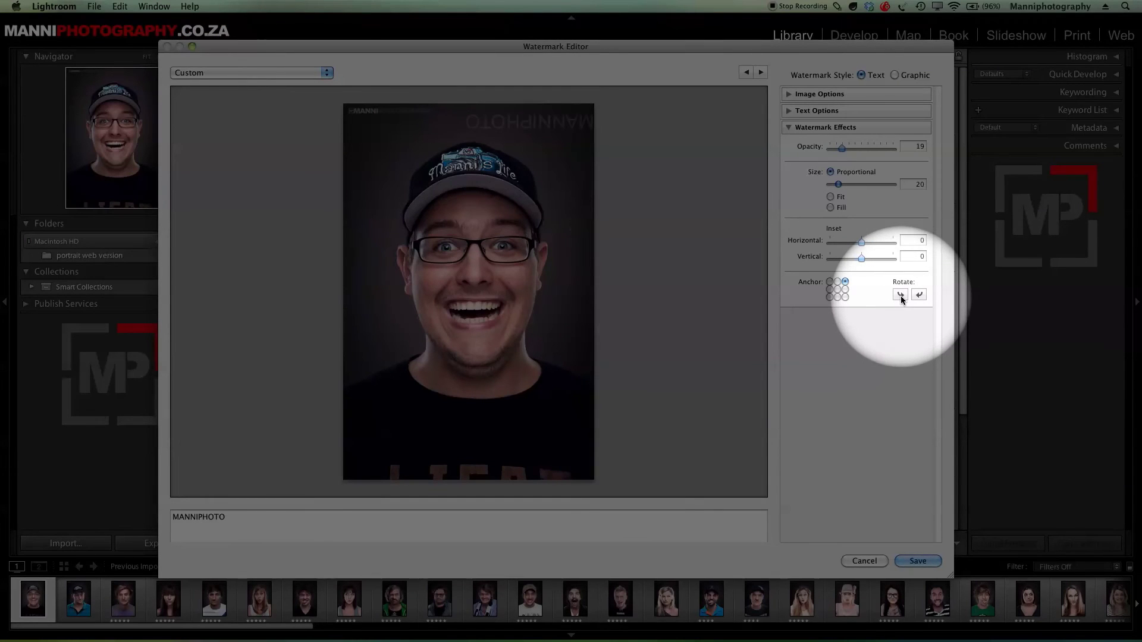
pyautogui.click(900, 295)
pyautogui.click(900, 295)
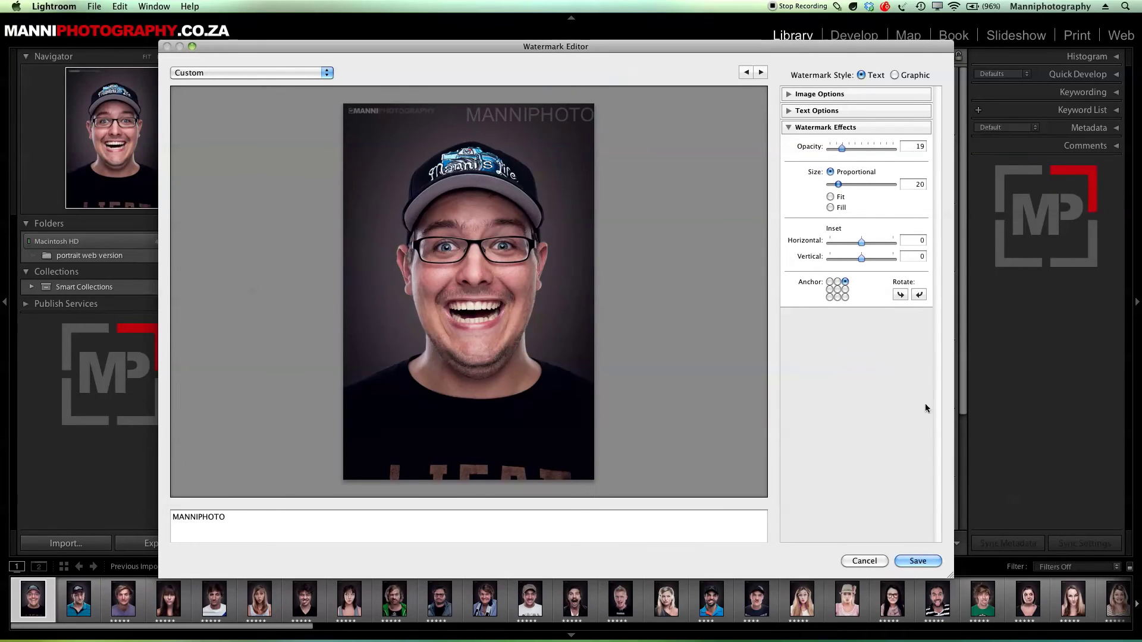
pyautogui.moveTo(539, 145)
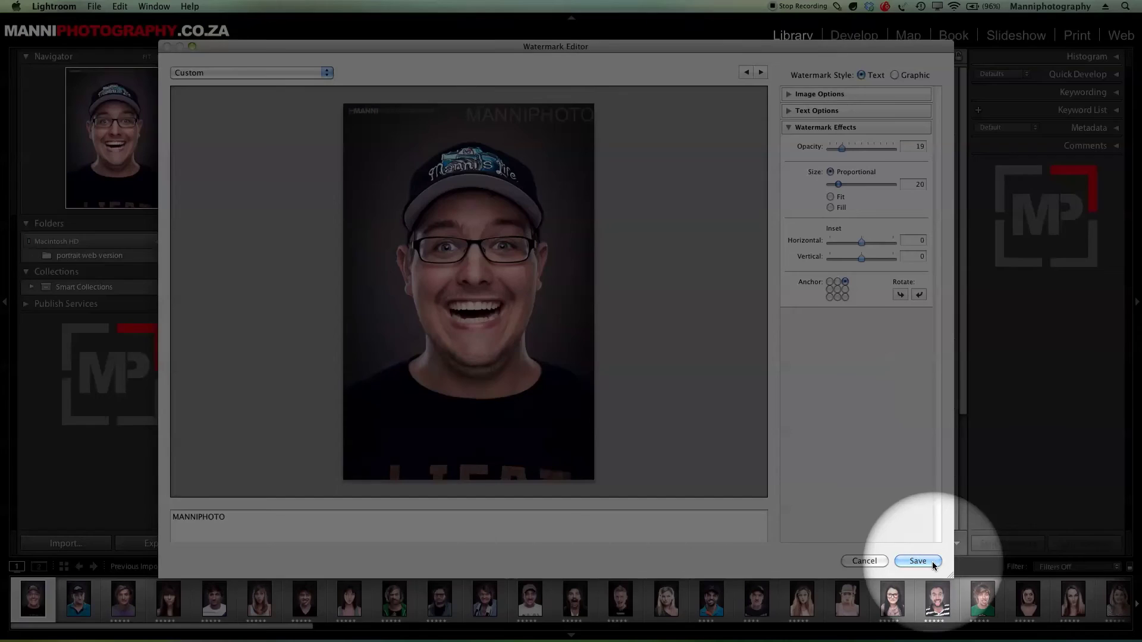
# Save the watermark settings as a new preset named 'Tutorial'.
pyautogui.click(921, 561)
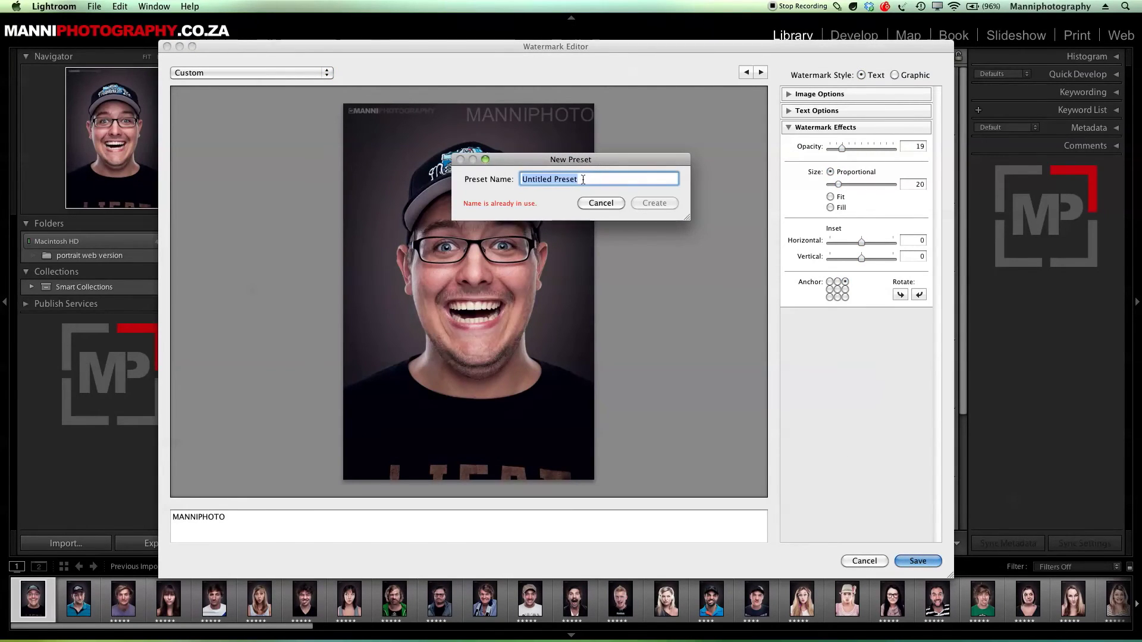
pyautogui.write('Tutorial')
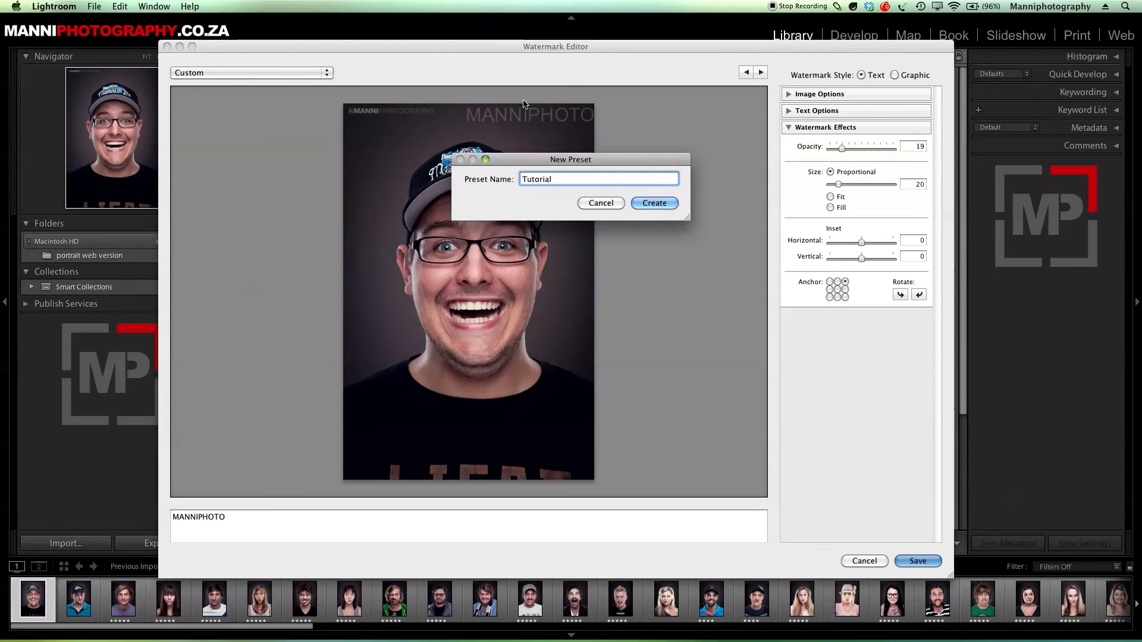
pyautogui.click(660, 203)
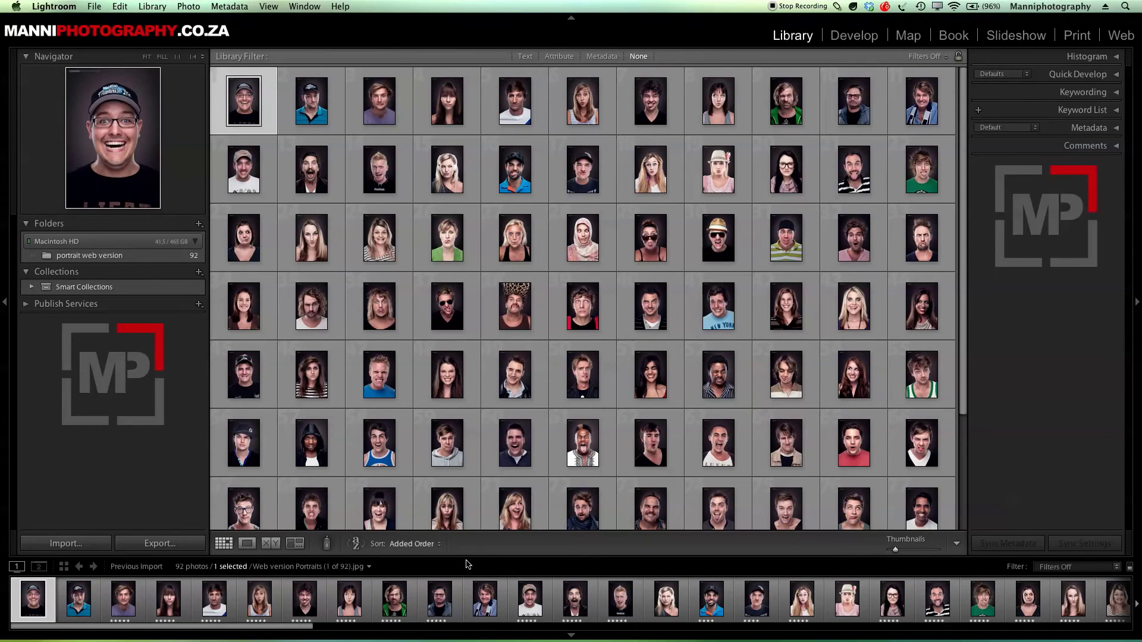
# Set the Tutorial watermark preset in the Export One File dialog.
pyautogui.click(95, 6)
pyautogui.click(136, 154)
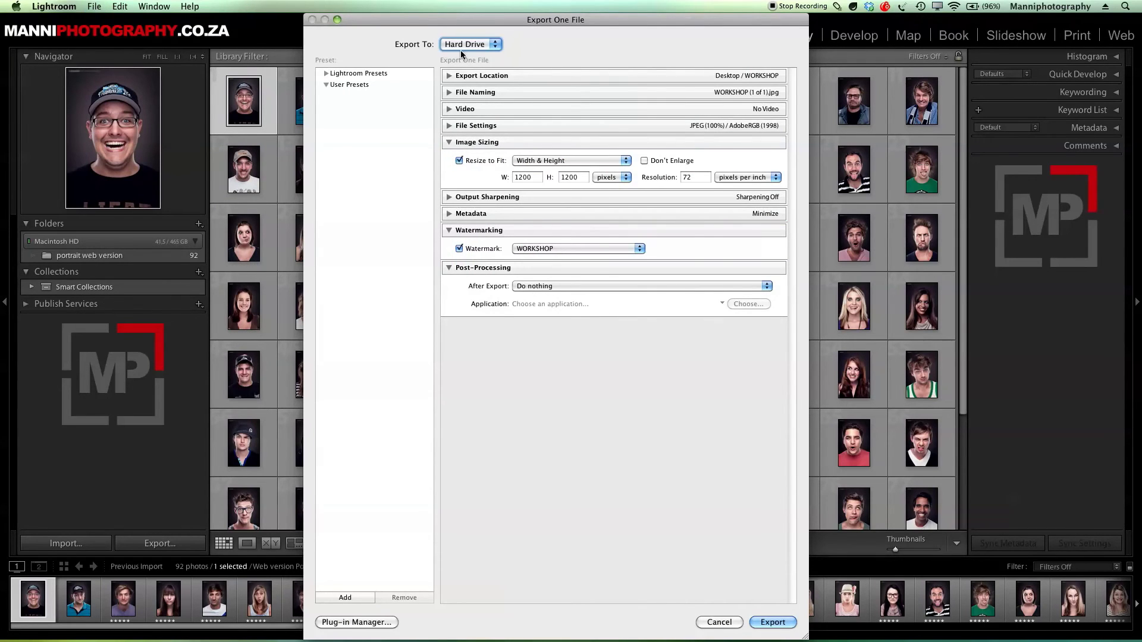
pyautogui.click(460, 144)
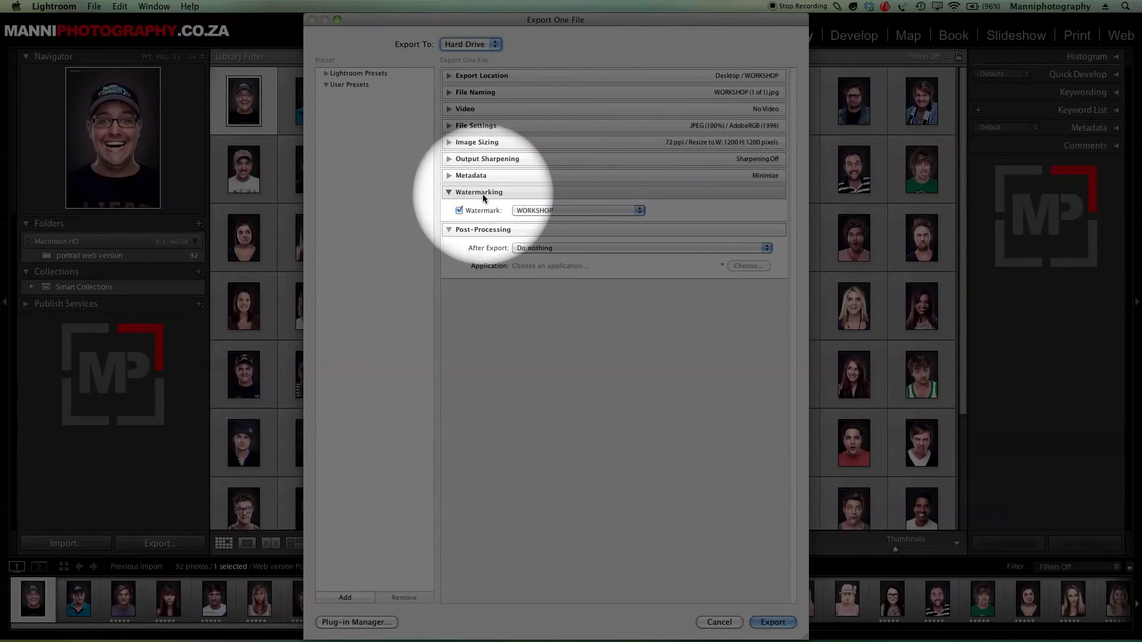
pyautogui.click(561, 211)
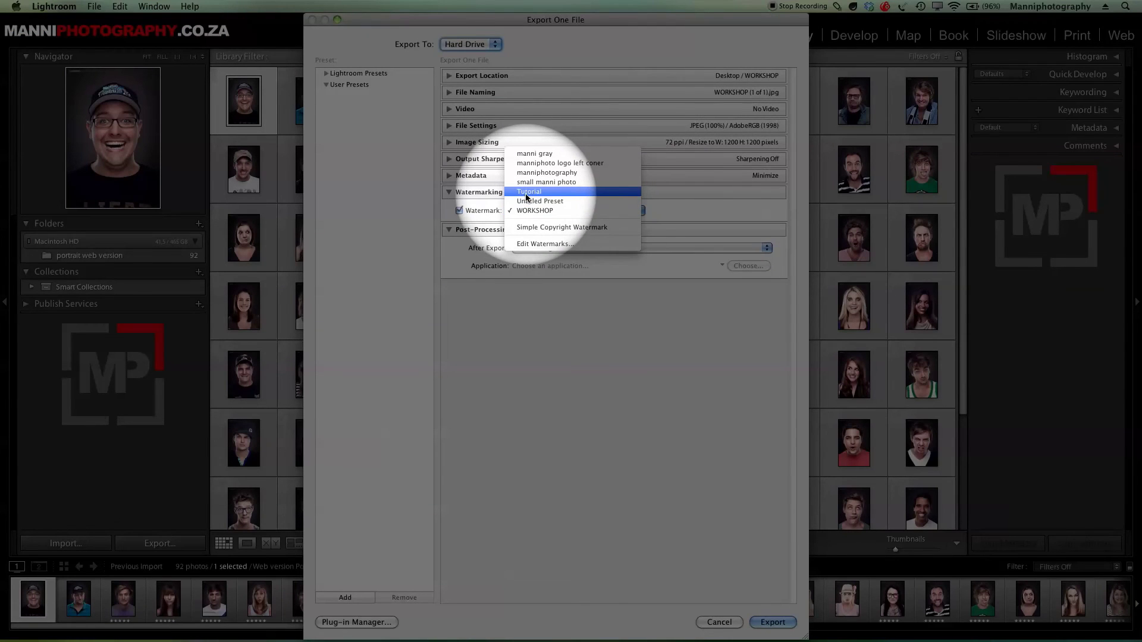
pyautogui.click(530, 191)
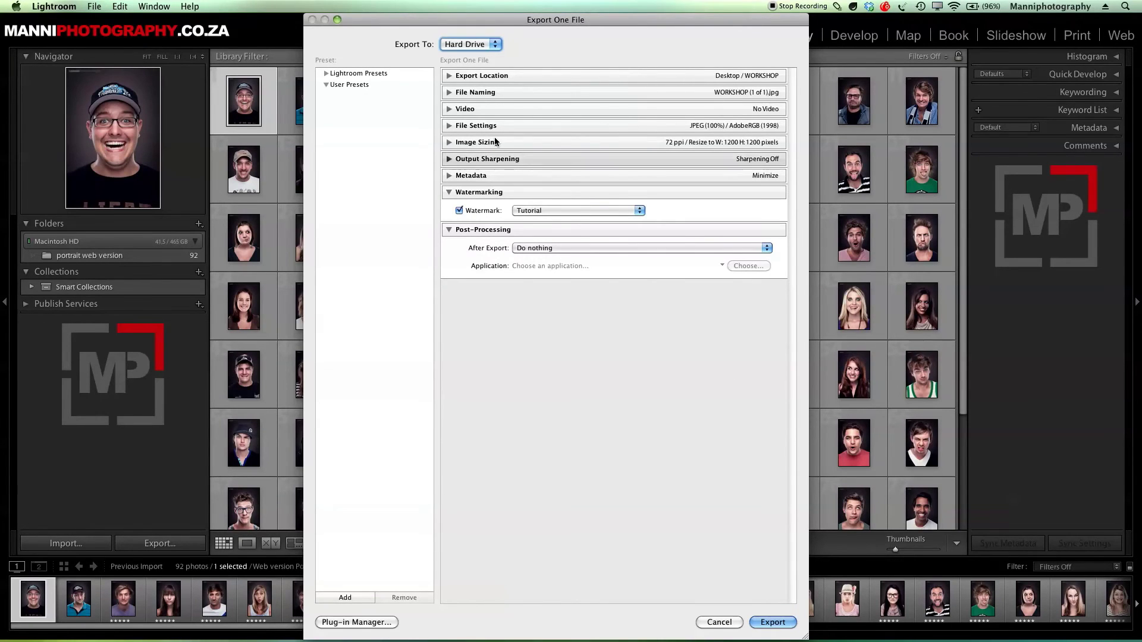
# Confirm the Desktop WORKSHOP export location and export the watermarked portrait.
pyautogui.click(450, 76)
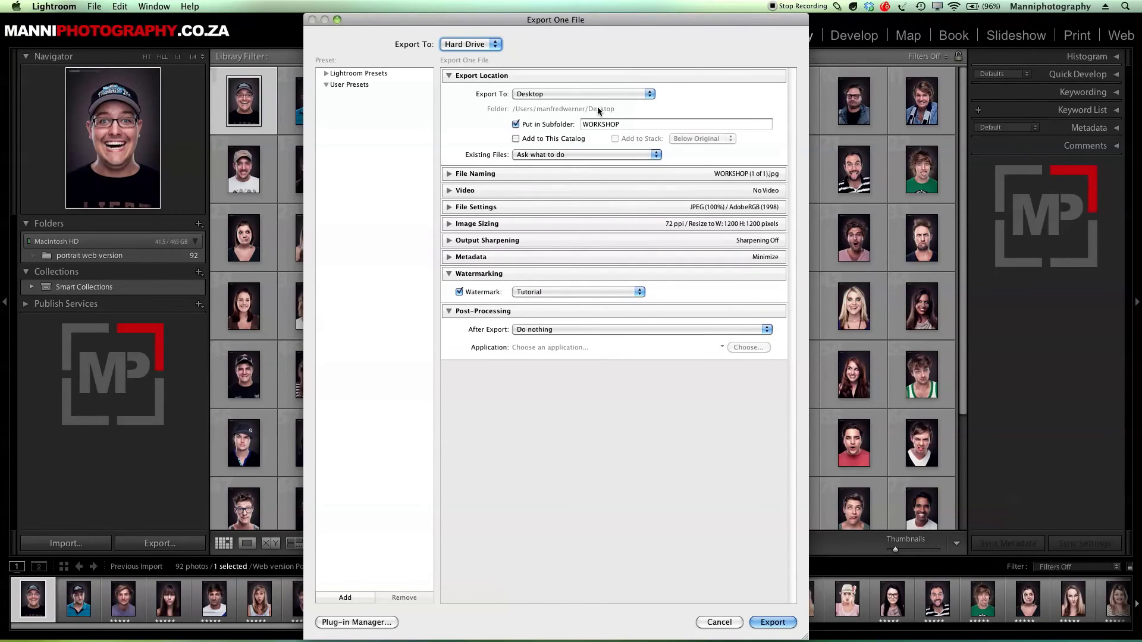
pyautogui.click(450, 76)
pyautogui.click(771, 622)
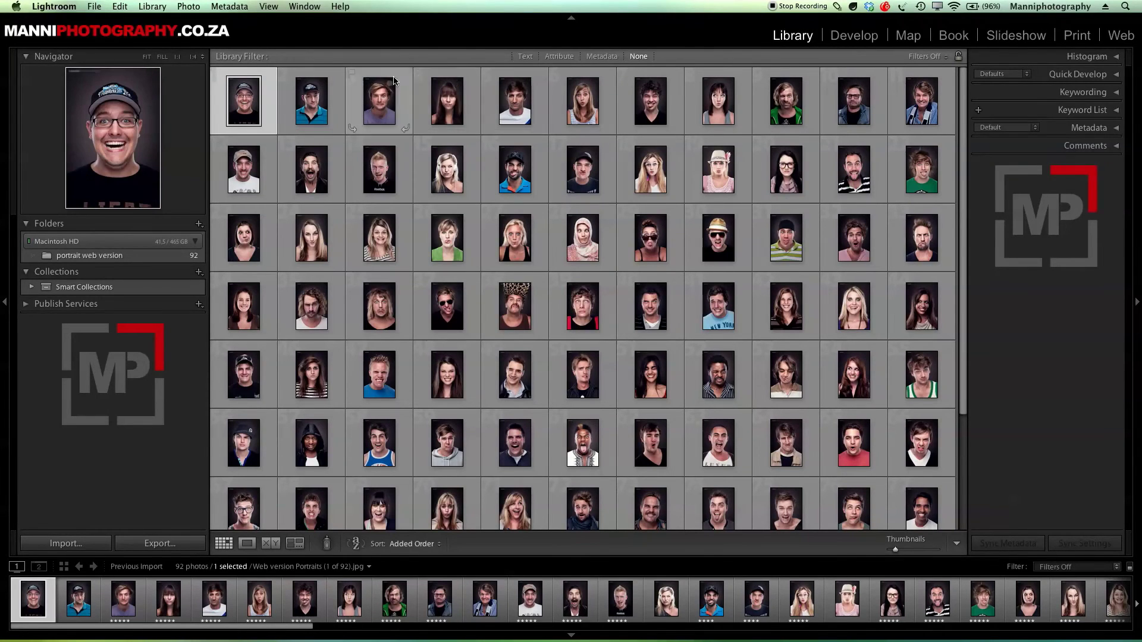
# Leave full screen mode and minimise Lightroom to reveal the desktop.
pyautogui.press('f')
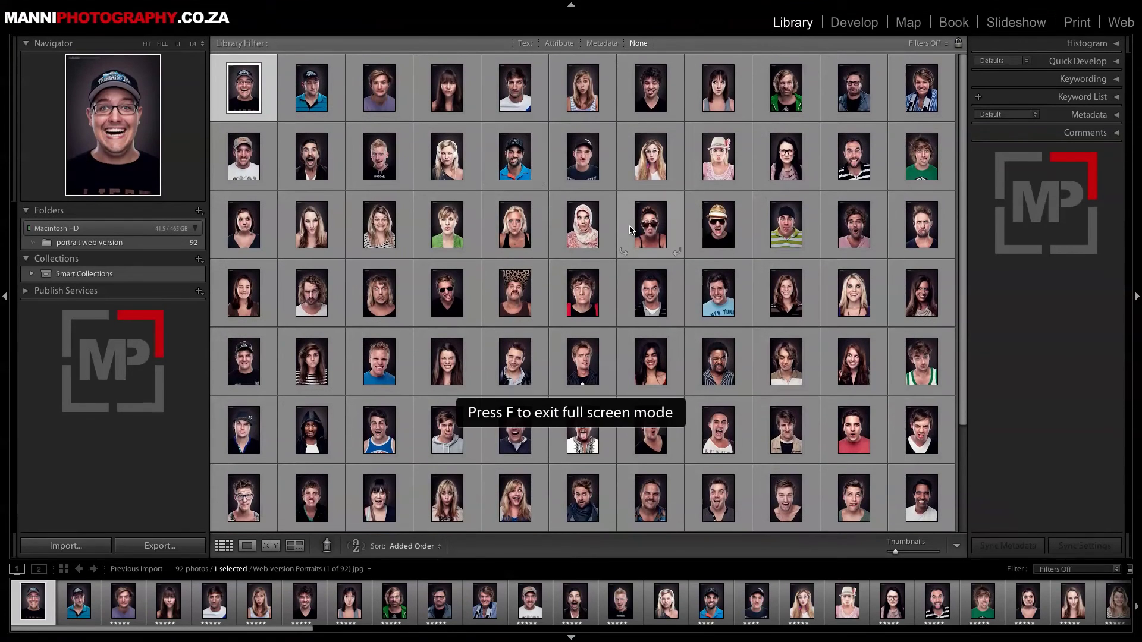
pyautogui.press('f')
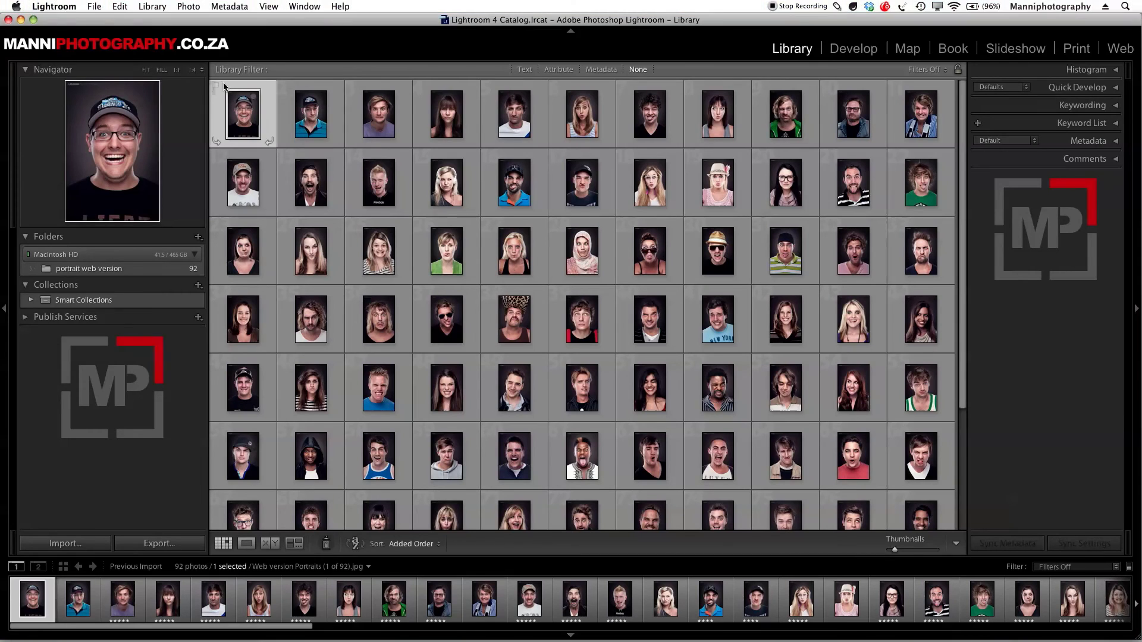
pyautogui.click(21, 21)
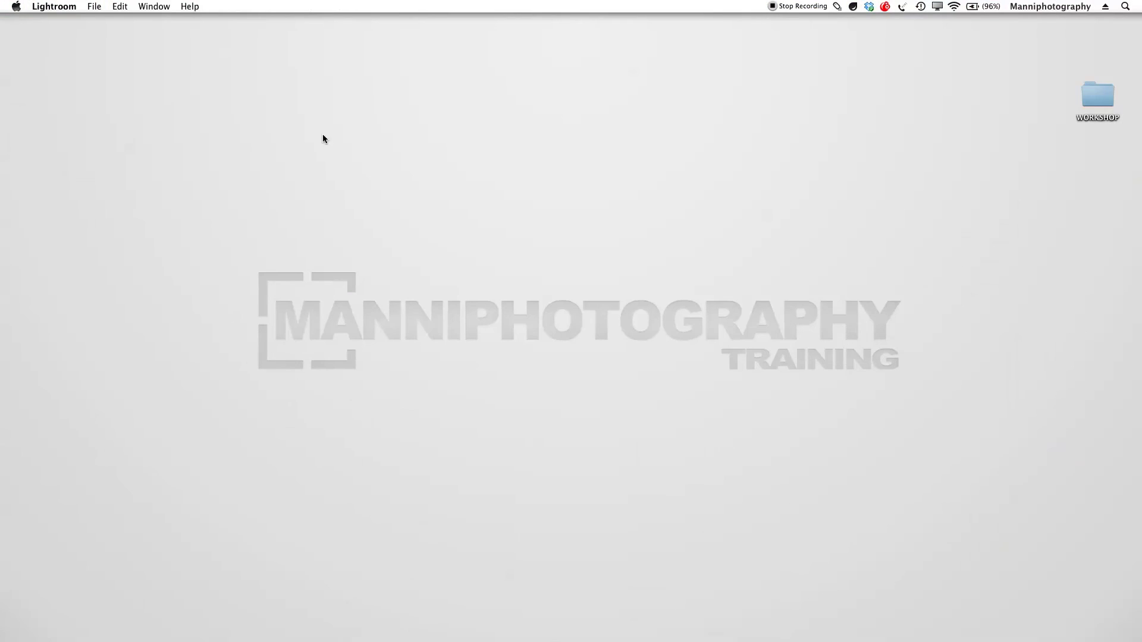
# Open the WORKSHOP folder and view WORKSHOP (1 of 1).jpg in Preview.
pyautogui.moveTo(1098, 96); pyautogui.dragTo(516, 221)
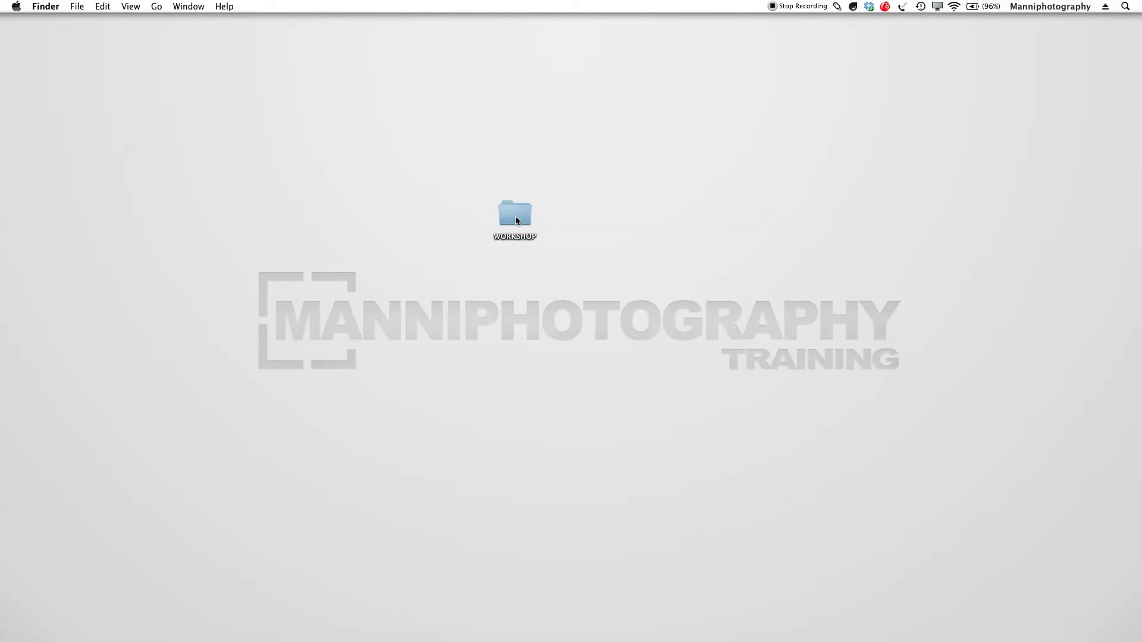
pyautogui.doubleClick(515, 221)
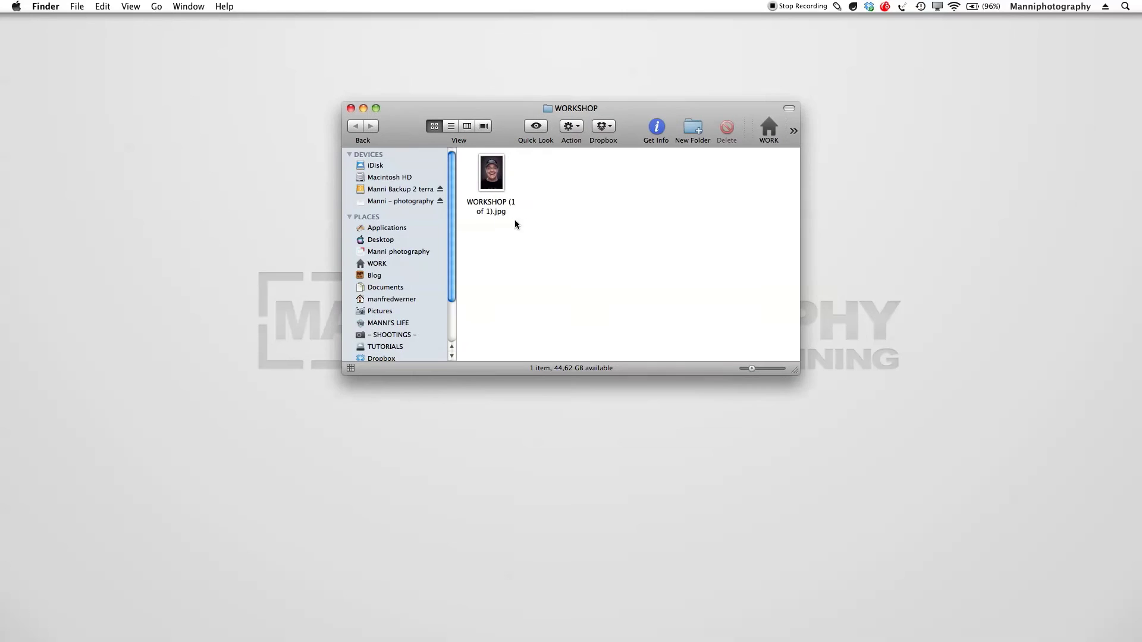
pyautogui.doubleClick(489, 188)
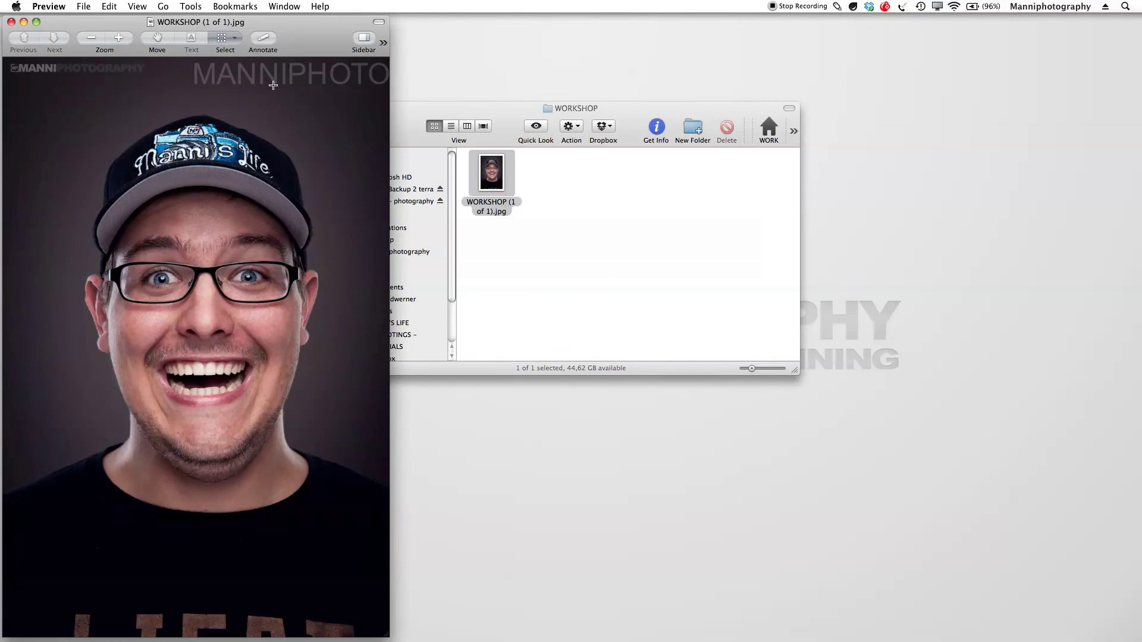
# Move the Preview window toward the screen centre to show the MANNIPHOTO watermark.
pyautogui.moveTo(361, 32); pyautogui.dragTo(494, 32)
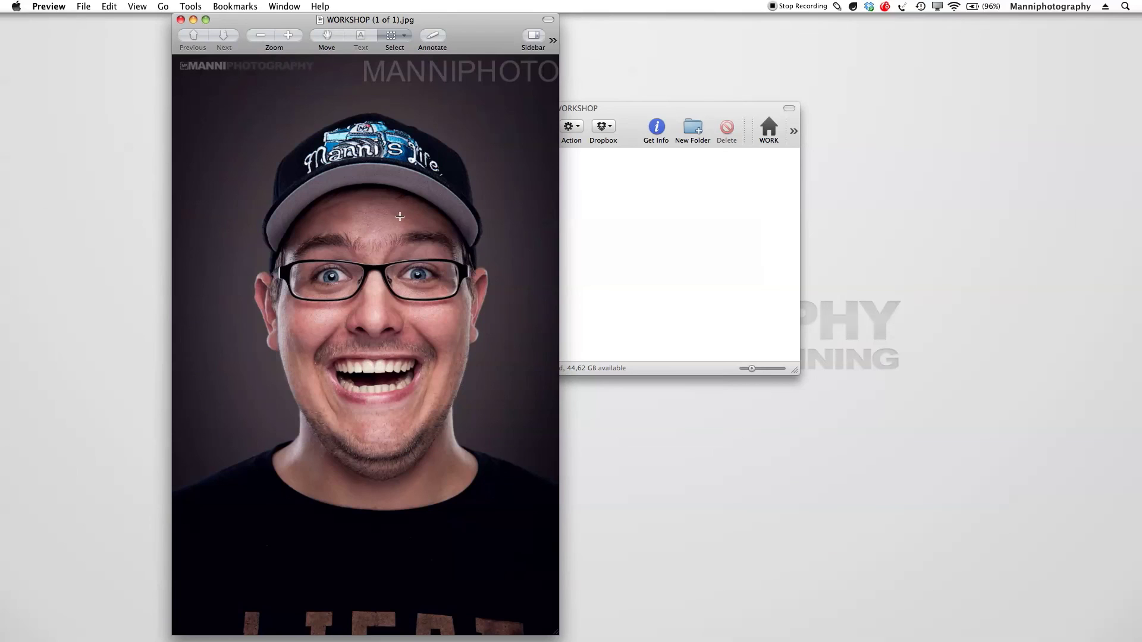